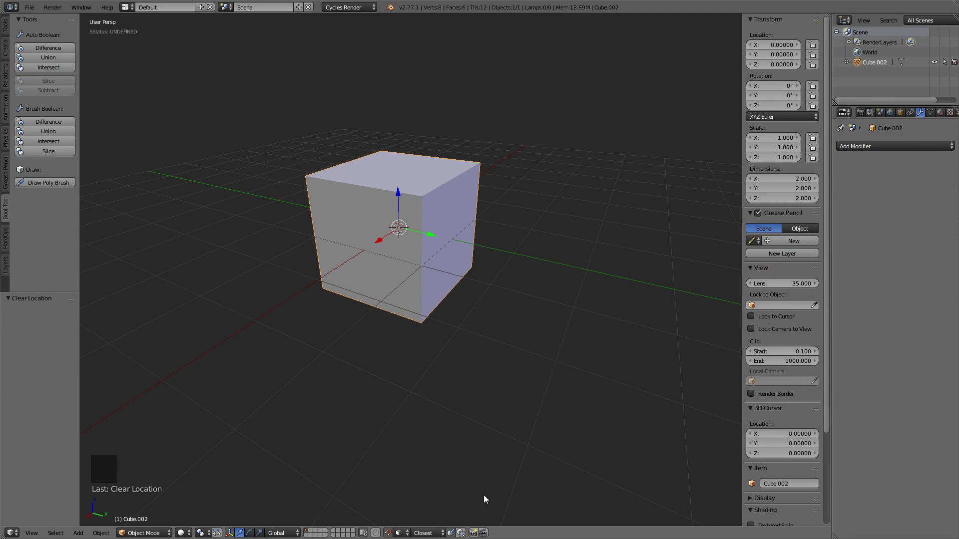
Step: Set the snap element to Increment and toggle snapping on and off
left_click(390, 534)
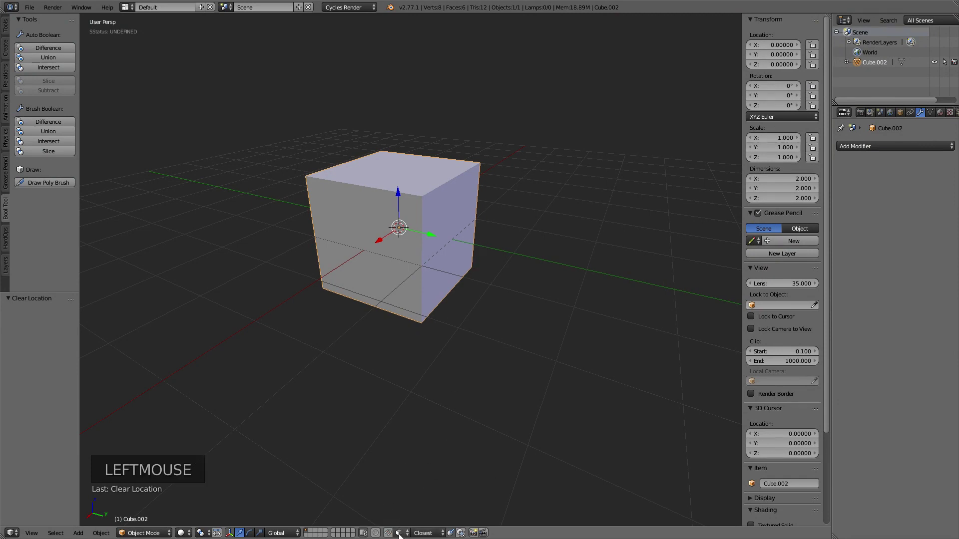
left_click(399, 534)
left_click(420, 521)
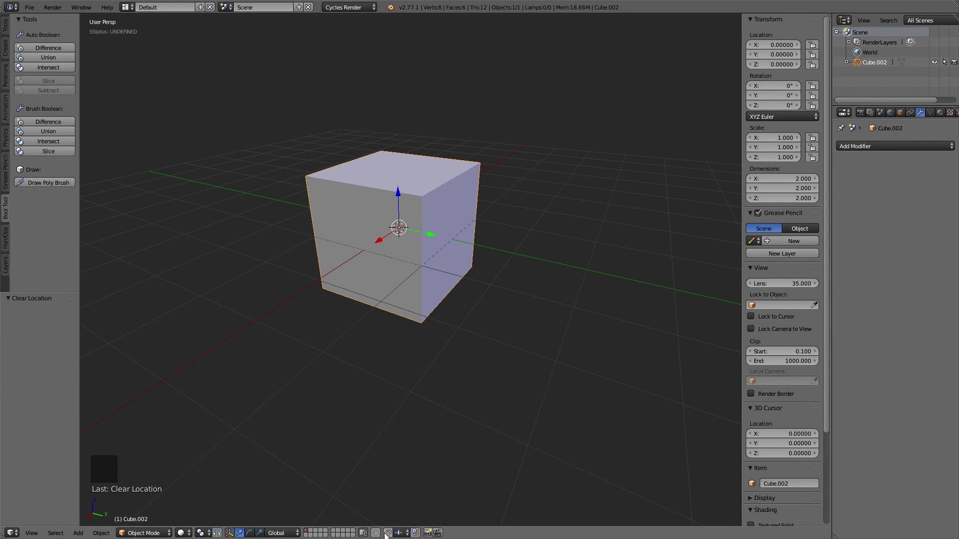
left_click(400, 533)
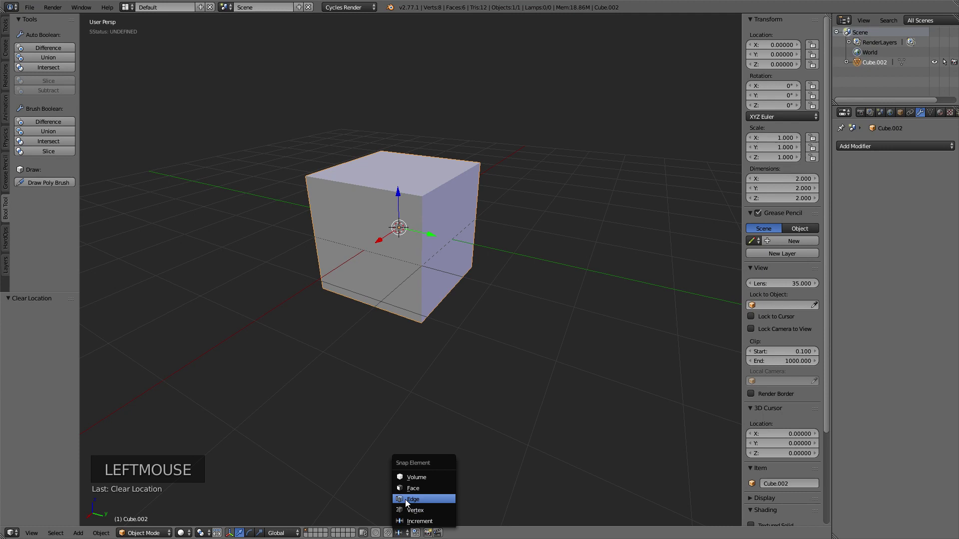
left_click(388, 533)
left_click(388, 534)
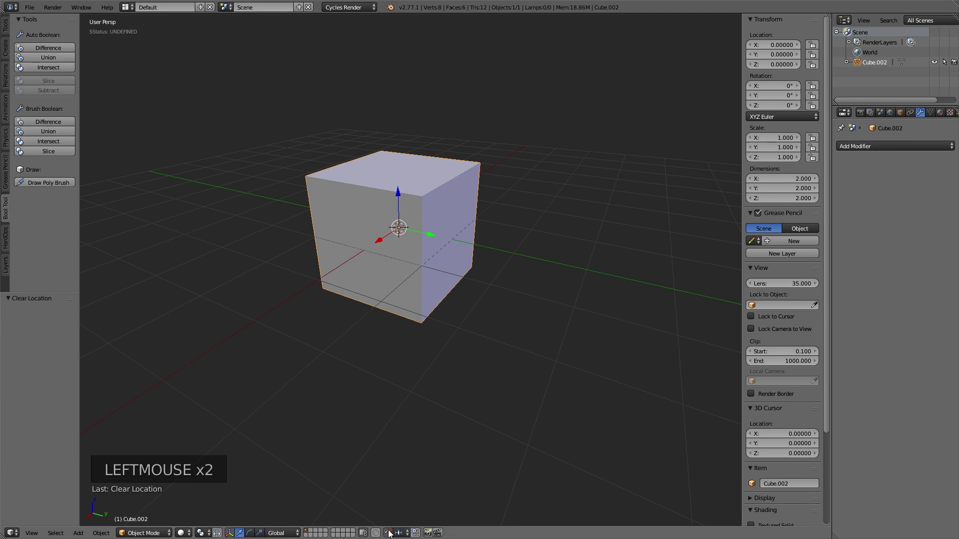
left_click(388, 533)
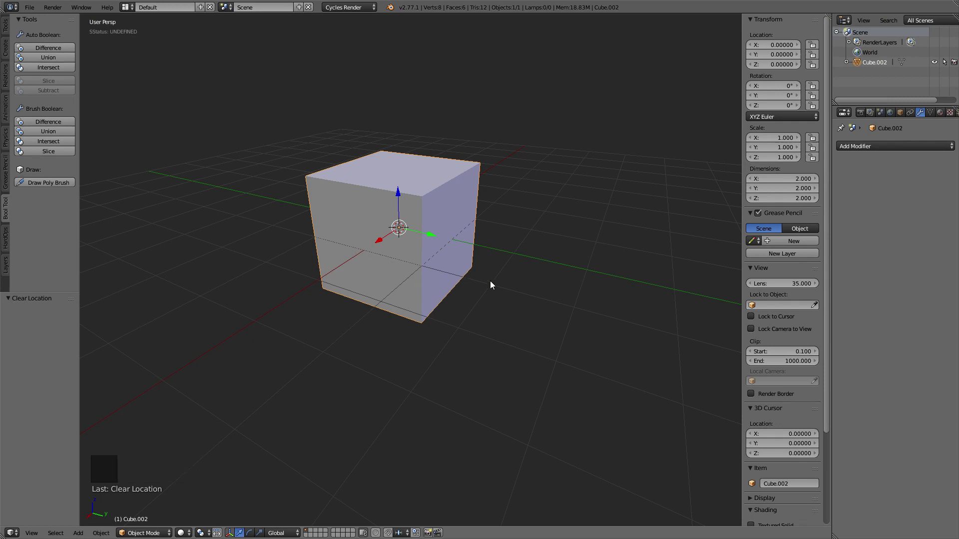
middle_click_drag(490, 285, 430, 295)
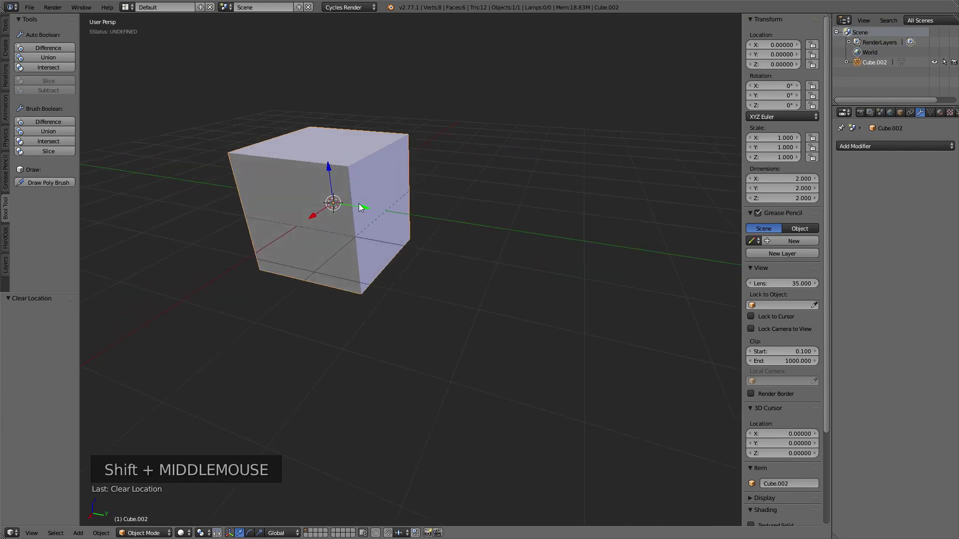
key("g")
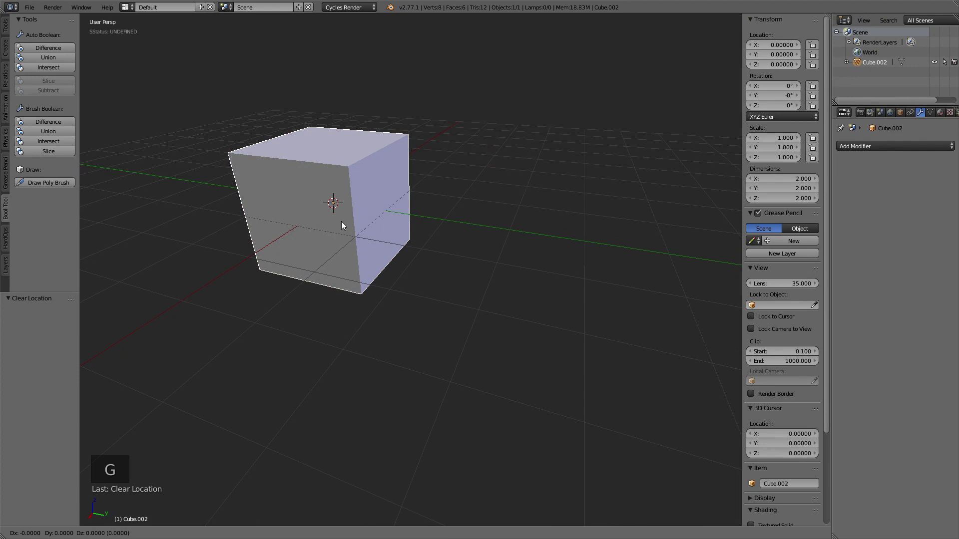
key("y")
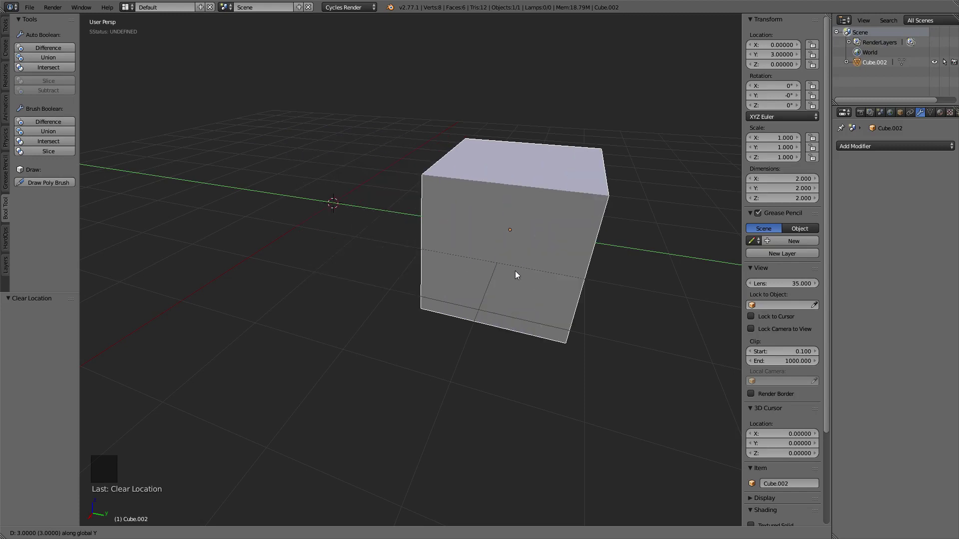
key("Escape")
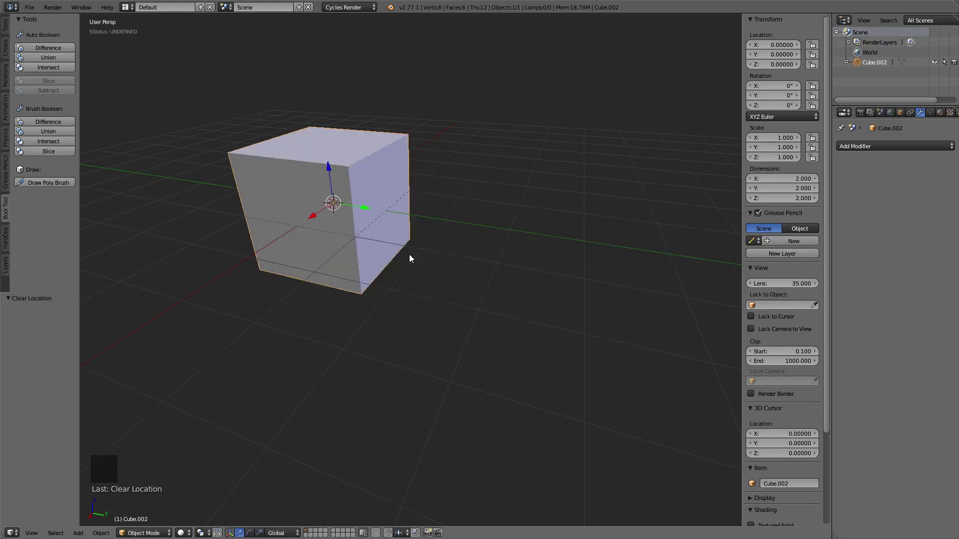
Step: Move the cube about 0.47 units along the Y axis
key("g")
key("y")
left_click(433, 263)
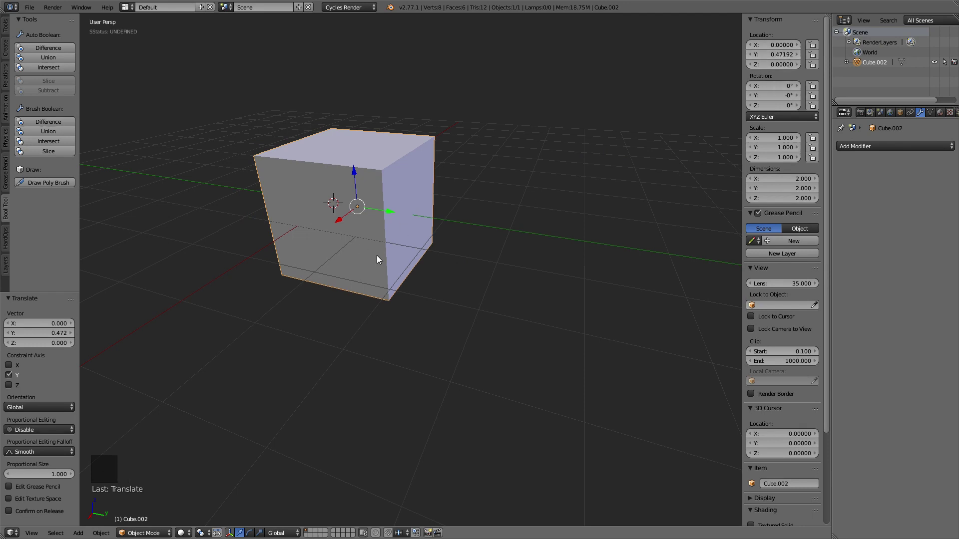
key("g")
key("y")
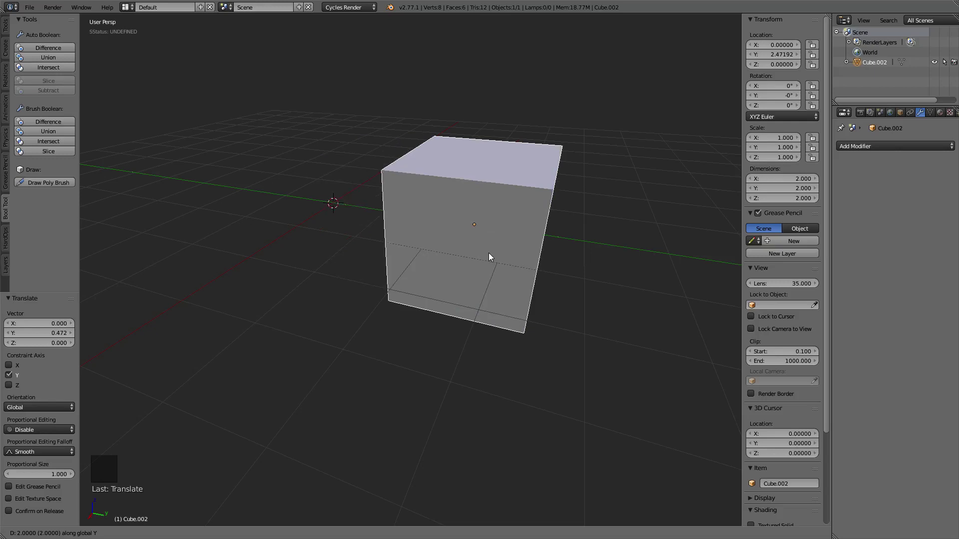
right_click(546, 259)
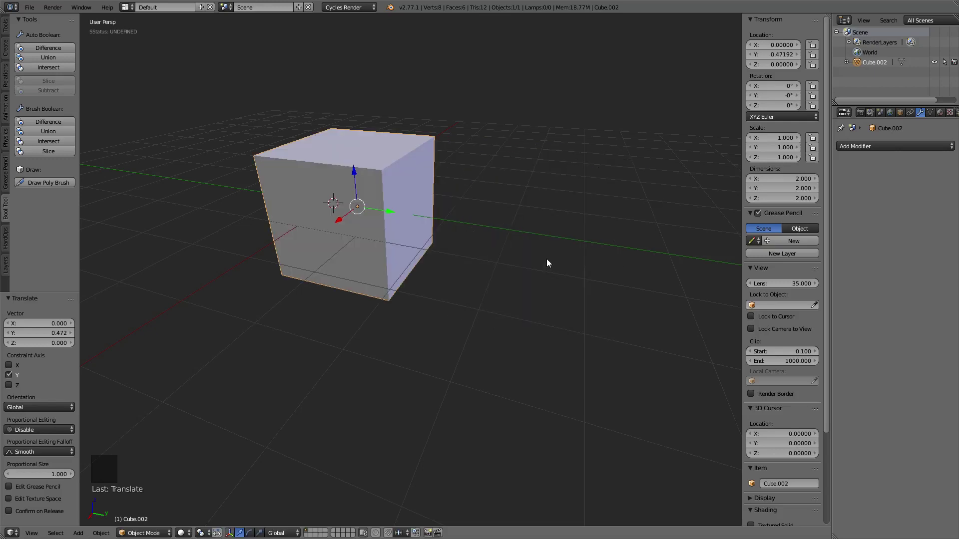
Step: Enable absolute grid snapping and move the cube along Y onto the grid at Y 0
left_click(417, 533)
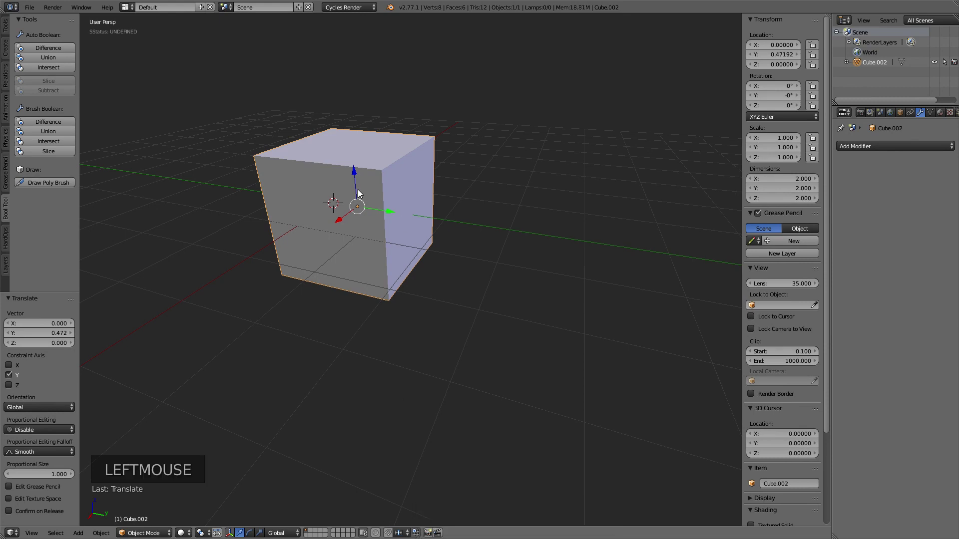
key("g")
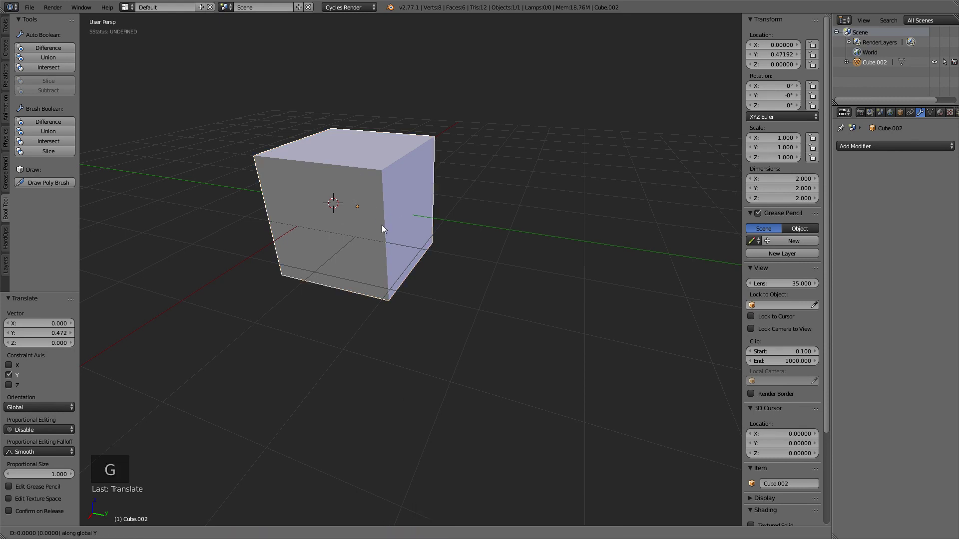
key("ctrl")
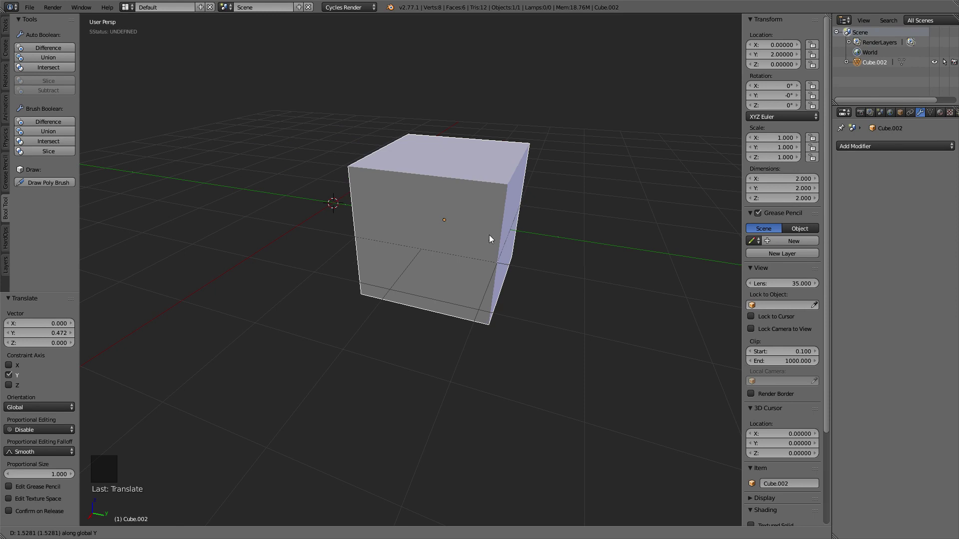
left_click(373, 209)
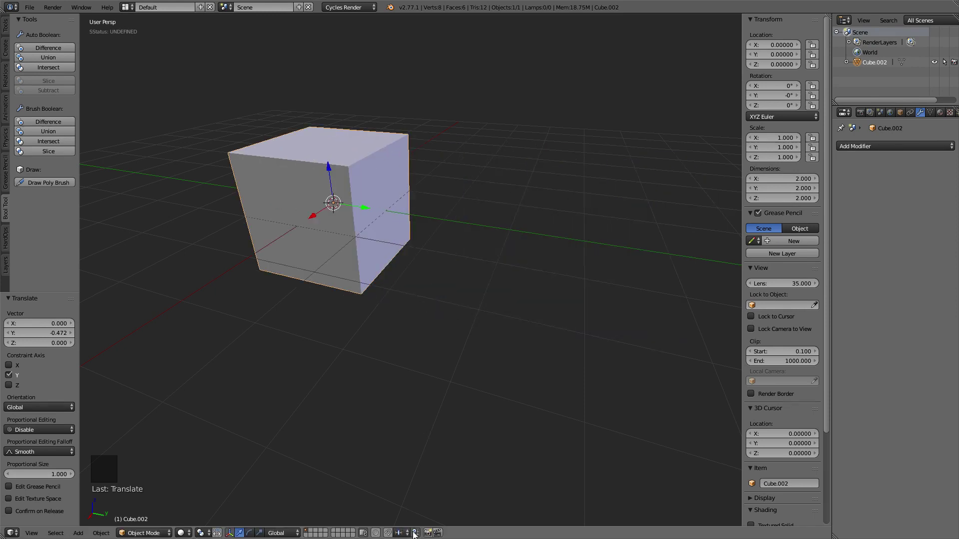
Step: Set the snap element to Vertex and duplicate the cube in place
left_click(398, 534)
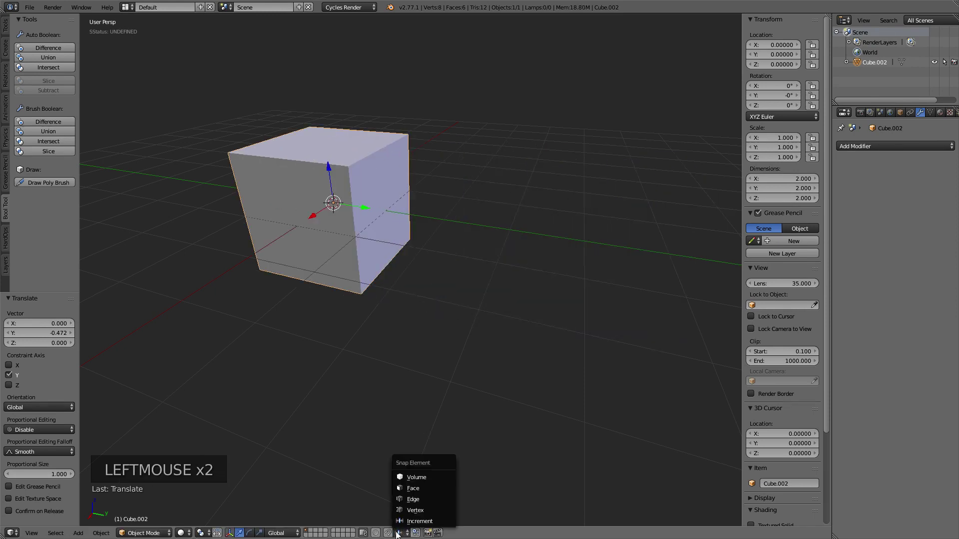
left_click(409, 509)
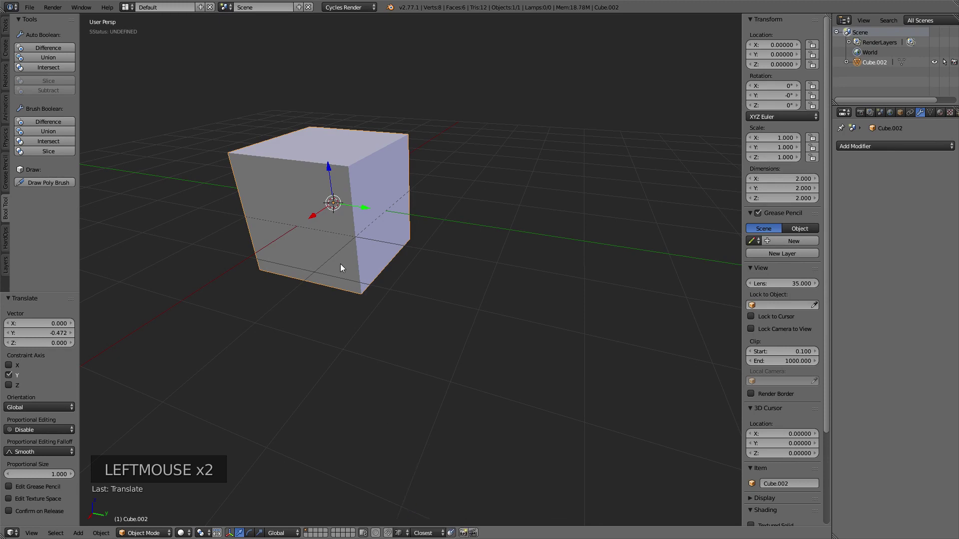
scroll(364, 245, "down", 2)
middle_click_drag(363, 244, 398, 268)
scroll(352, 247, "up", 1)
key("shift+d")
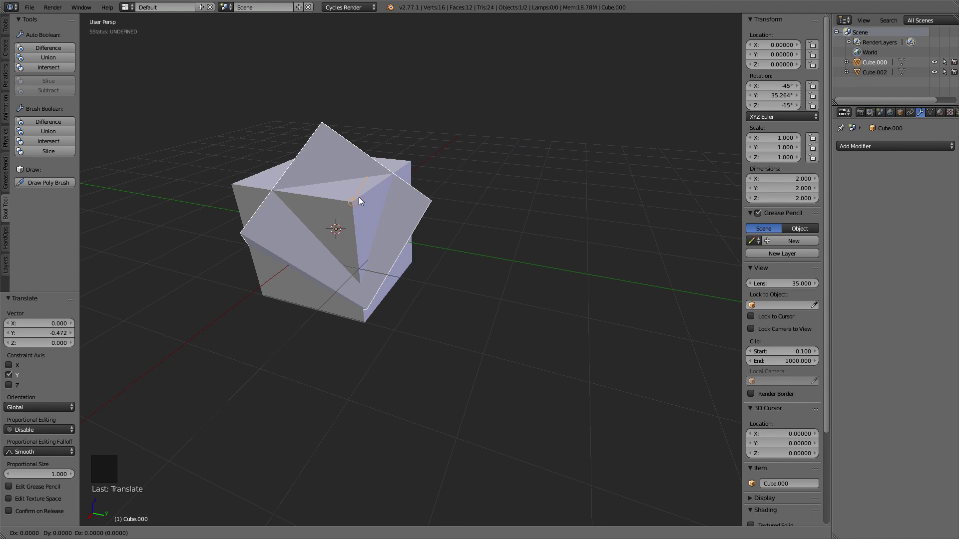
right_click(602, 213)
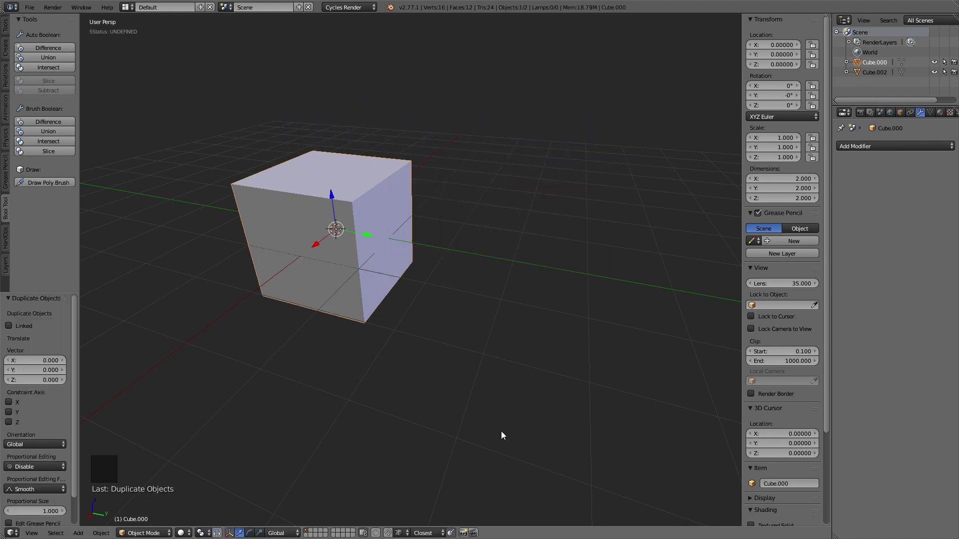
Step: Disable snap rotation alignment and move the duplicate along Y, snapping it flush against the original cube at Y 2
left_click(452, 533)
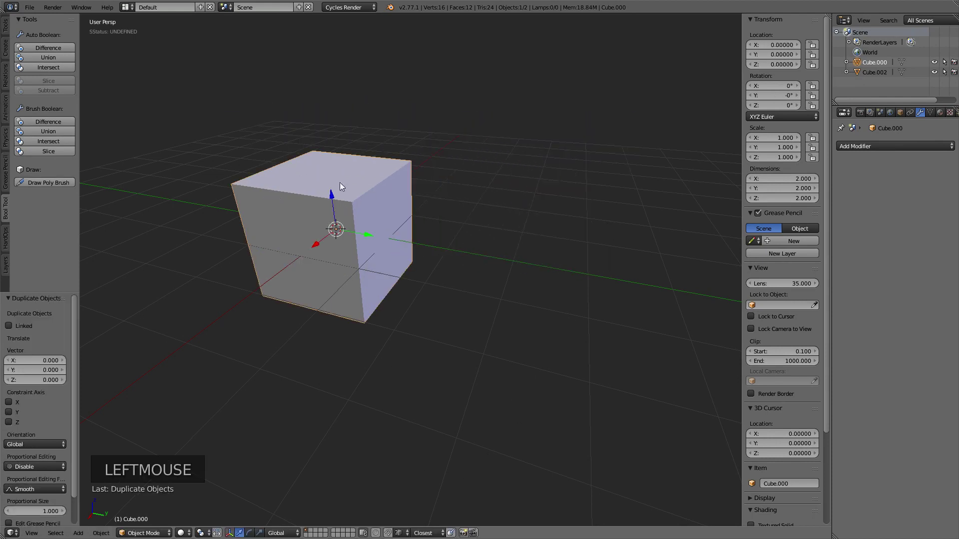
key("g")
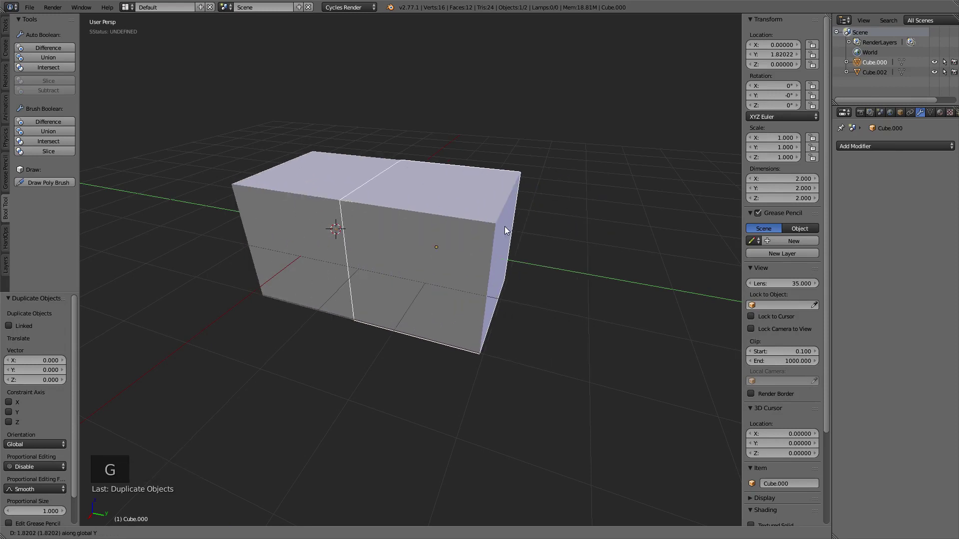
left_click(595, 238)
key("g")
key("y")
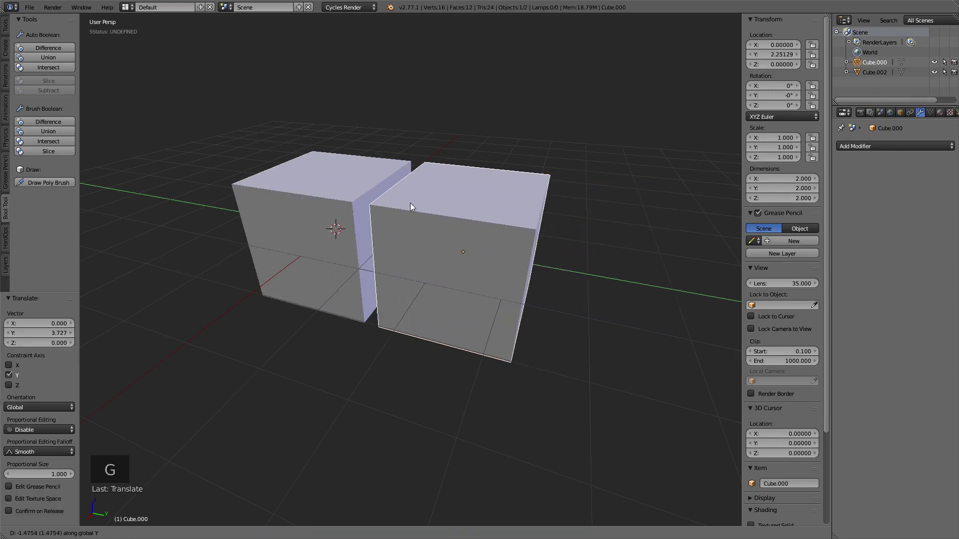
left_click(352, 204)
Step: Duplicate the second cube along Y and snap the copy's vertex flush to the end of the row at Y 4
scroll(481, 241, "down", 2)
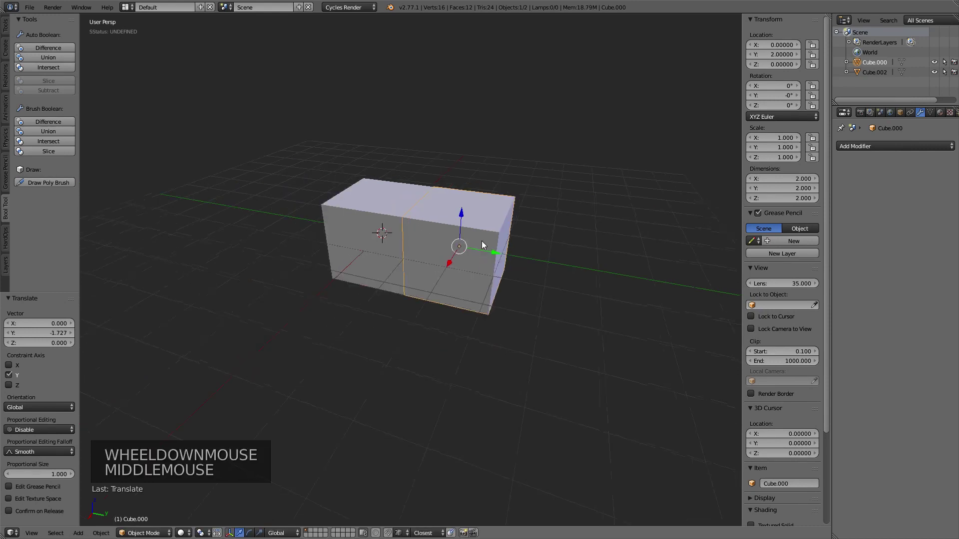
middle_click_drag(482, 241, 373, 237)
key("shift+d")
key("y")
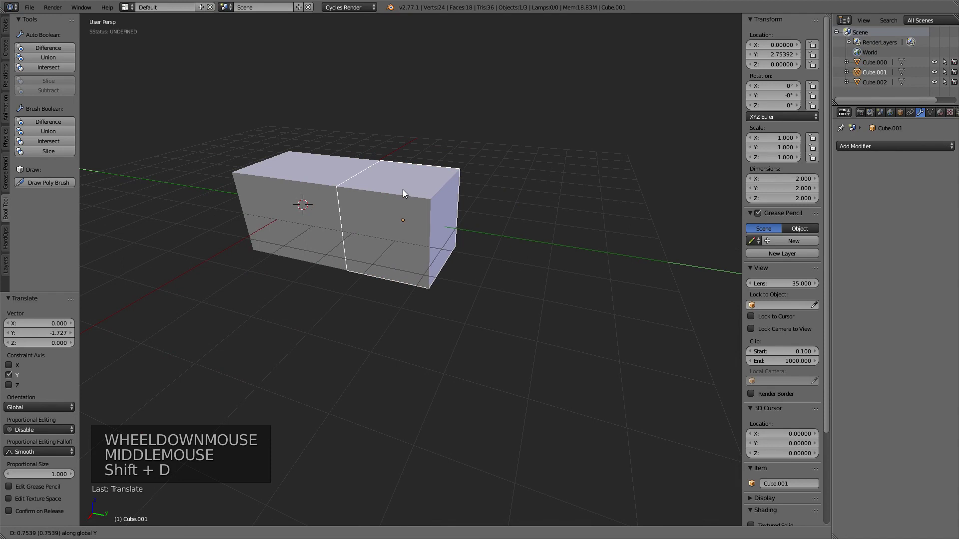
left_click(514, 216)
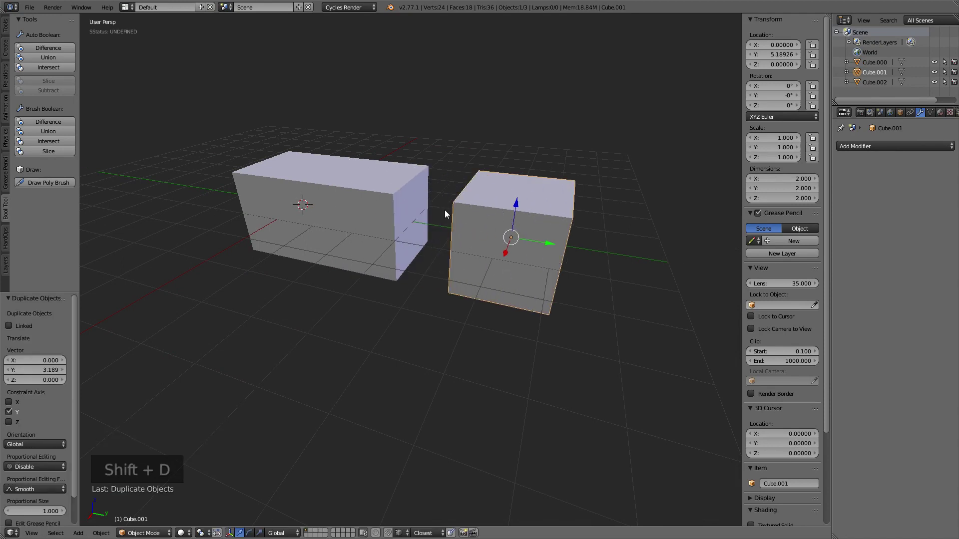
key("g")
key("y")
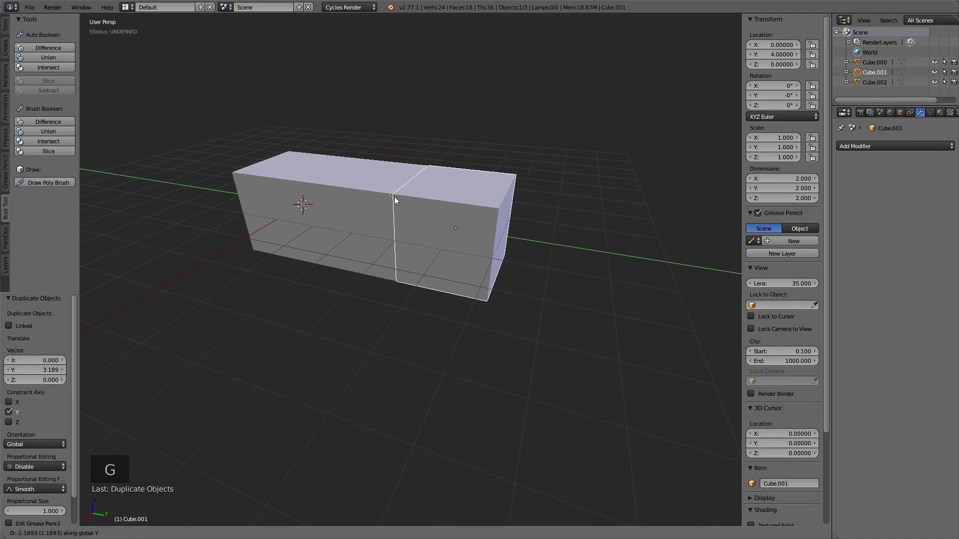
left_click(397, 196)
middle_click_drag(396, 284, 532, 285, "shift")
middle_click_drag(469, 283, 450, 235)
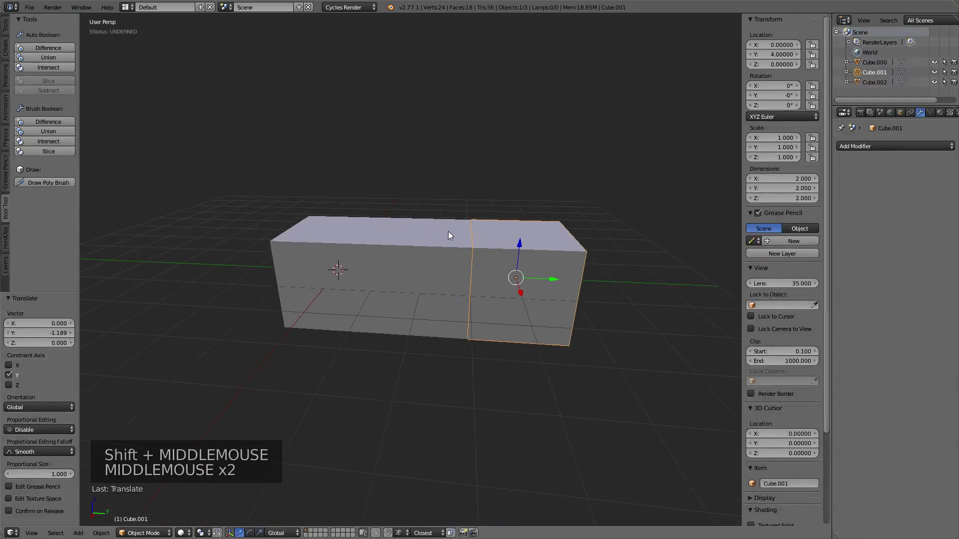
key("g")
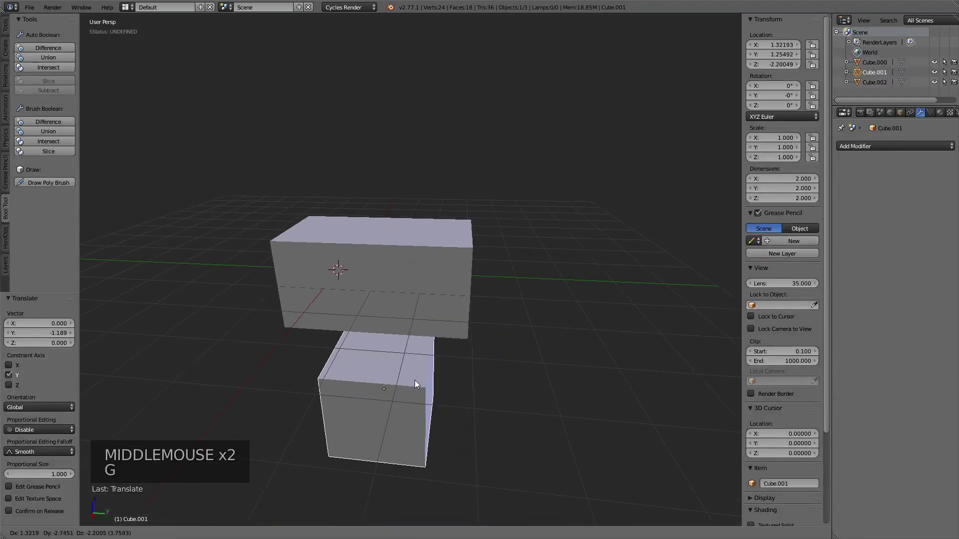
right_click(532, 328)
Step: Duplicate the end cube and place the copy below the row at about X 1.35, Y 1.95, Z -2.50
key("shift+d")
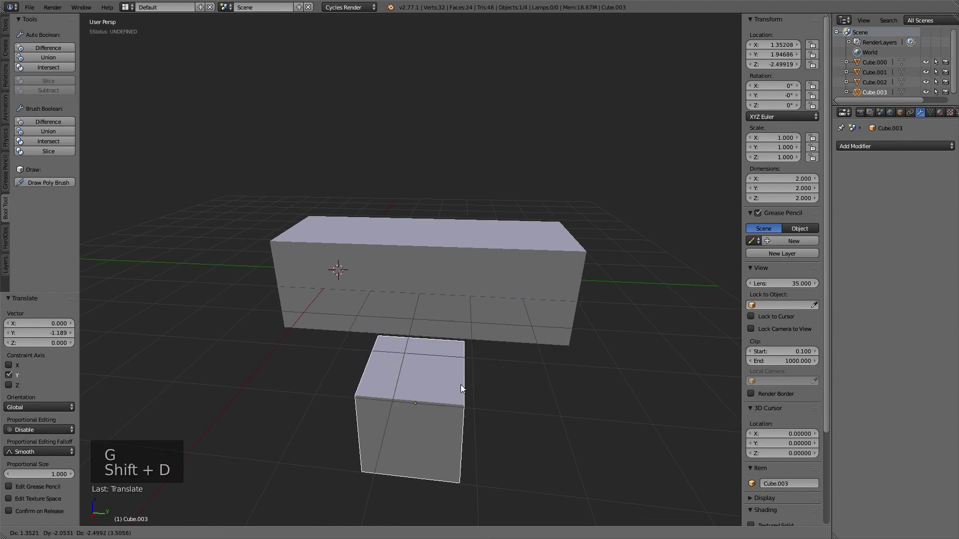
left_click(454, 386)
middle_click_drag(454, 385, 448, 233, "shift")
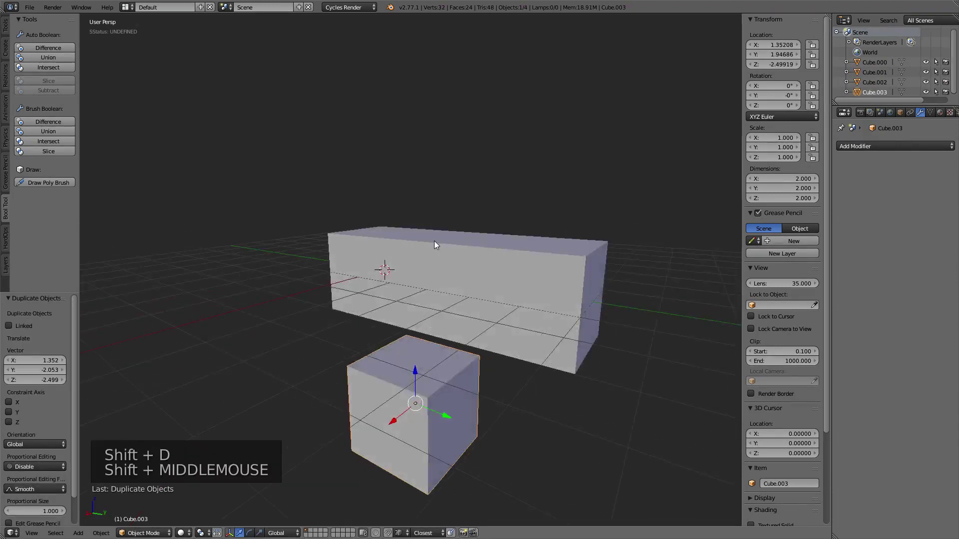
Step: Select the middle cube of the row and switch the viewport to wireframe display
right_click(385, 258)
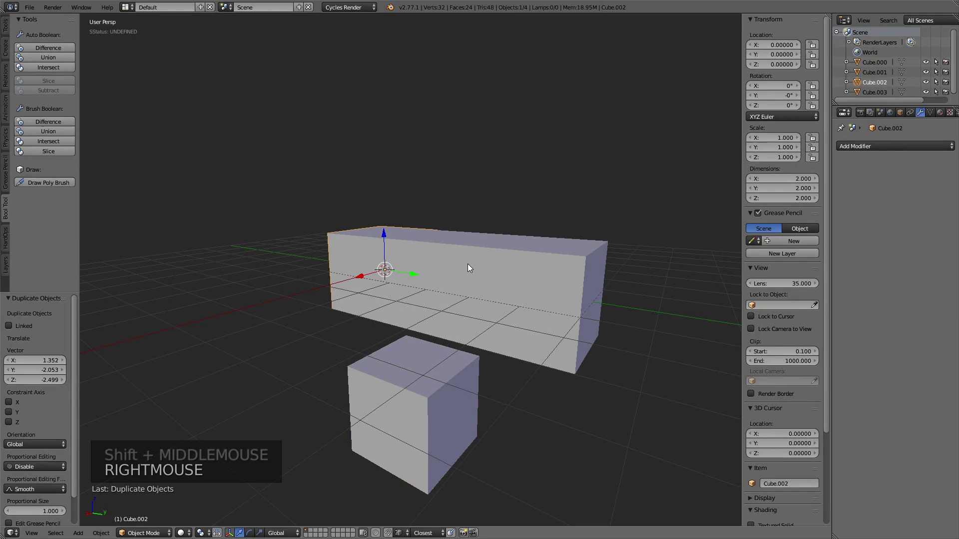
right_click(467, 264)
middle_click_drag(424, 247, 488, 368, "shift")
key("z")
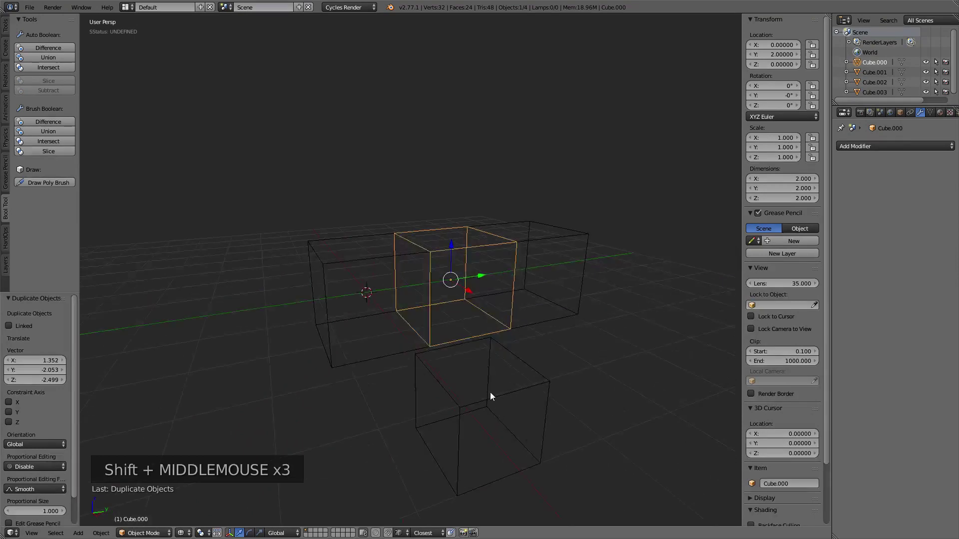
Step: Move the separate cube below the row to about X 1.34, Y 2.17, Z -2.19
right_click(489, 399)
key("g")
key("g")
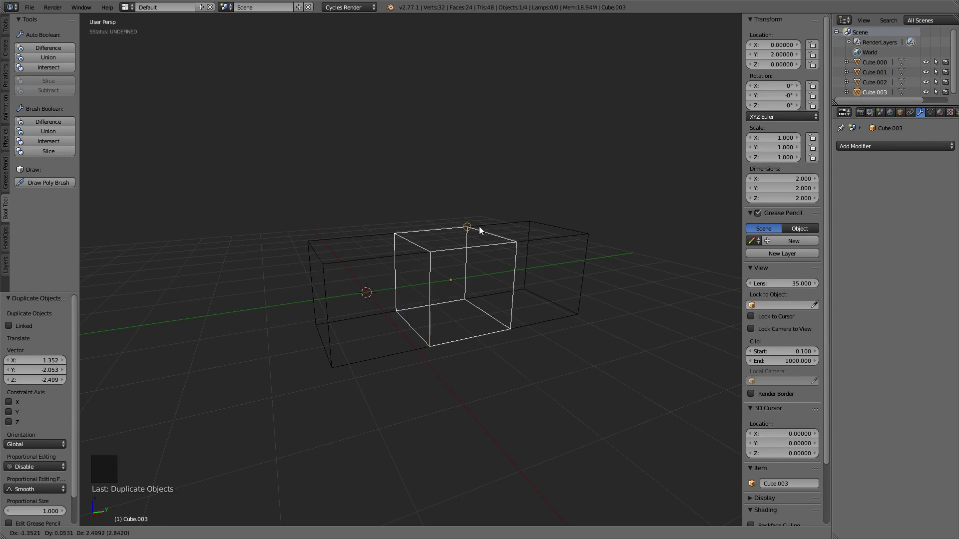
left_click(472, 482)
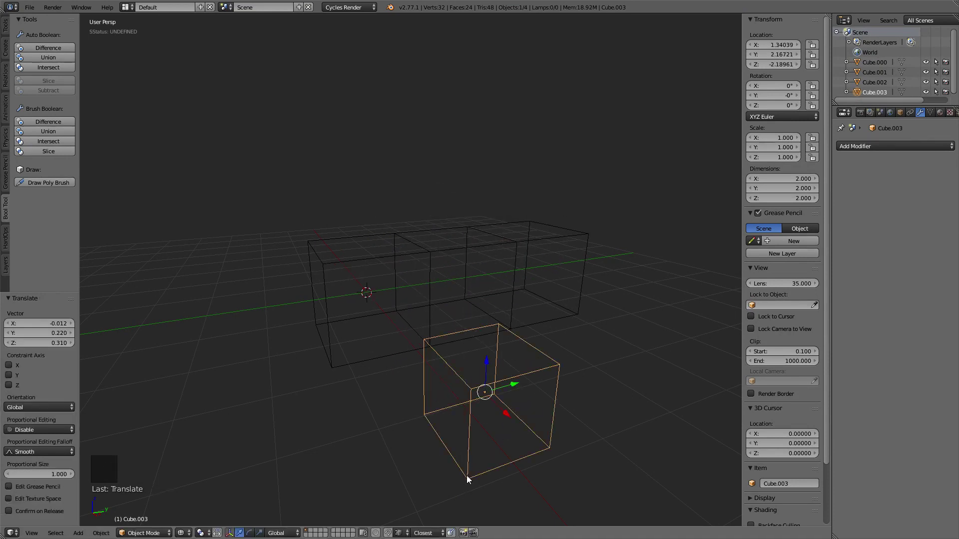
Step: Move the separate cube below the row to about X 1.36, Y 1.90, Z -2.58
key("g")
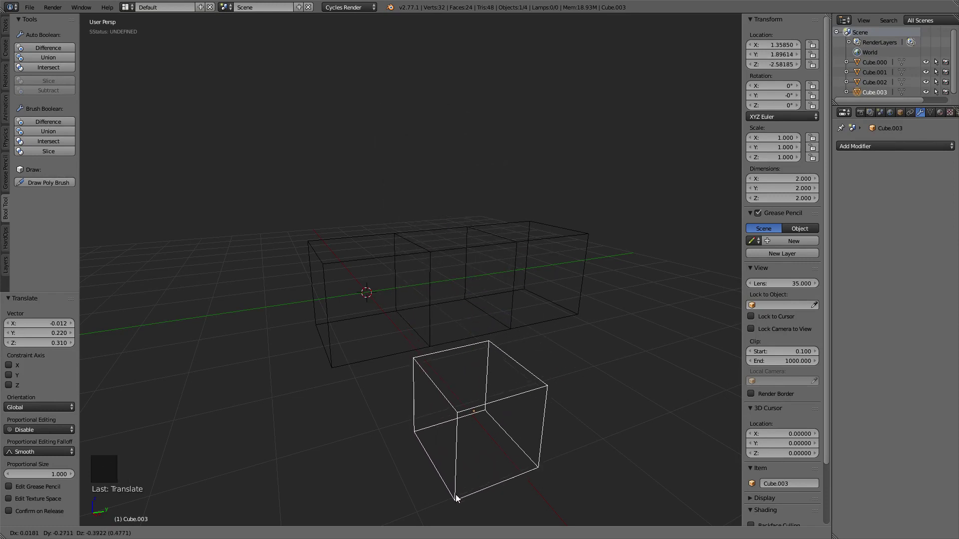
left_click(447, 512)
middle_click_drag(504, 409, 474, 389, "shift")
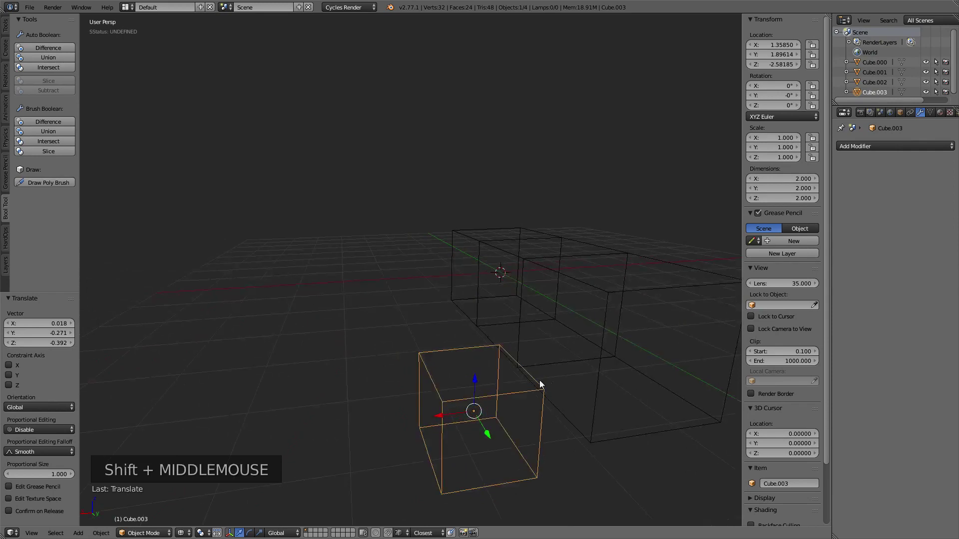
Step: Move the separate cube above the row in solid display and vertex-snap it onto the middle cube at X 0, Y 2, Z 2
key("g")
left_click(597, 148)
mouse_move(597, 150)
middle_mouse_down("shift")
mouse_move(609, 203)
mouse_move(574, 262)
mouse_move(583, 277)
mouse_move(607, 247)
mouse_move(466, 233)
mouse_move(490, 211)
middle_mouse_up("shift")
key("g")
left_click(625, 216)
key("z")
key("g")
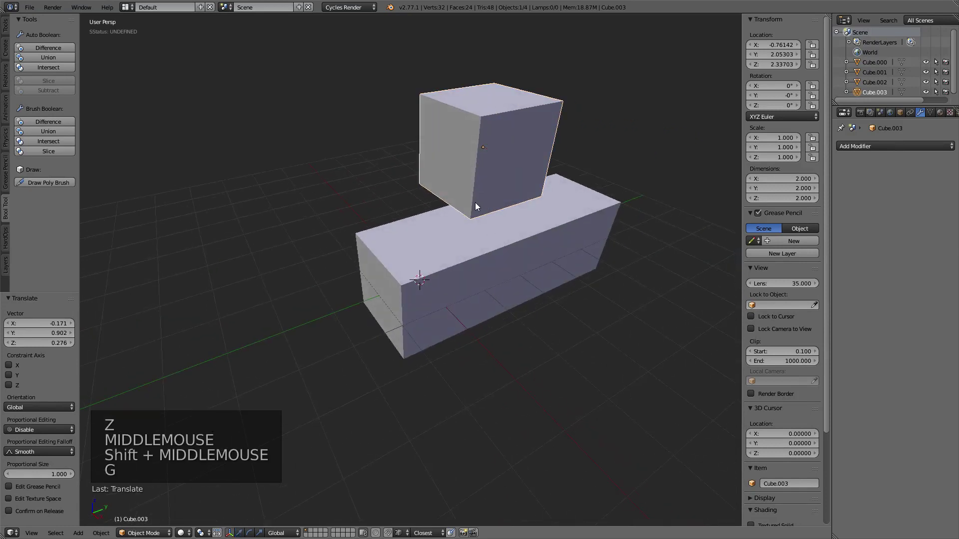
left_click(490, 250)
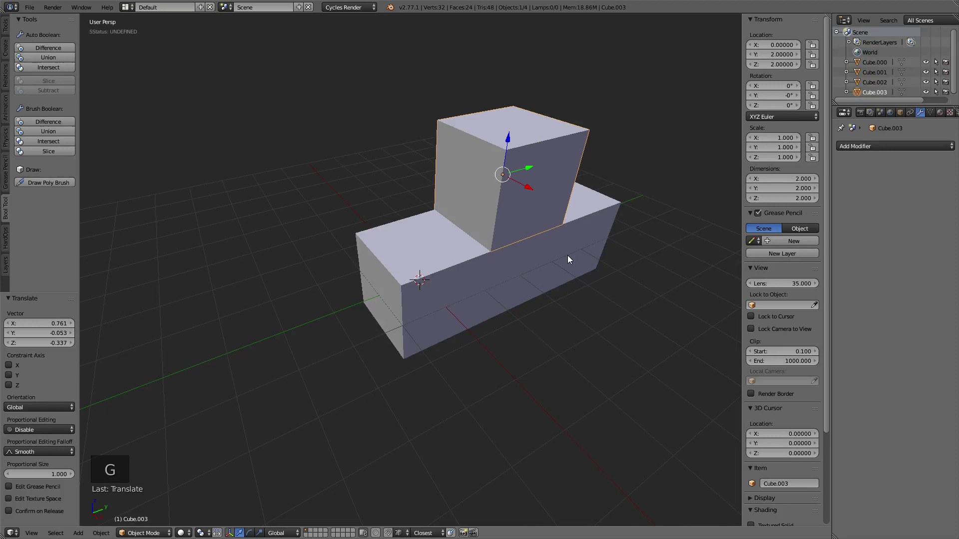
Step: Review the snap element choices and move the top cube off the row to about X 5.01, Y 6.18, Z 0.84
middle_click_drag(568, 256, 449, 149, "shift")
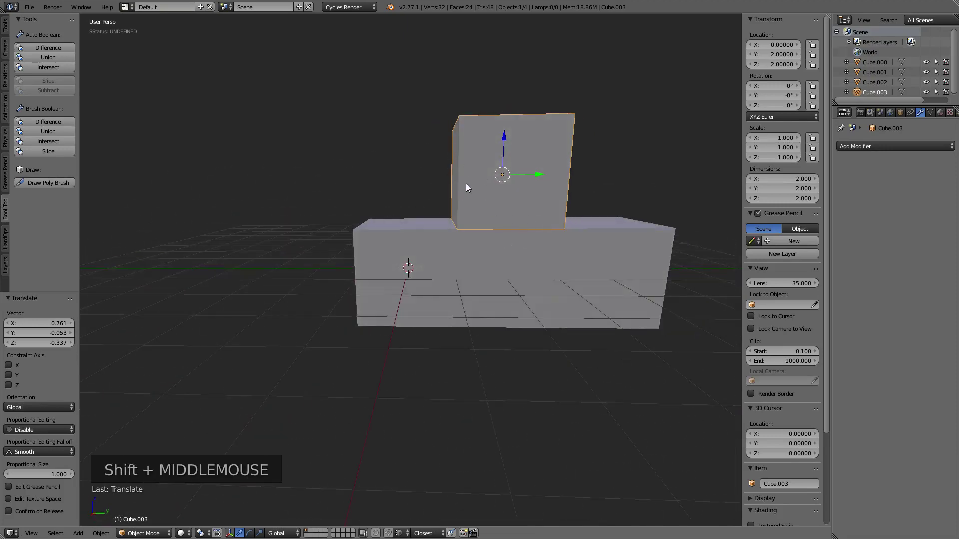
middle_click_drag(541, 302, 429, 270)
scroll(434, 270, "down", 3)
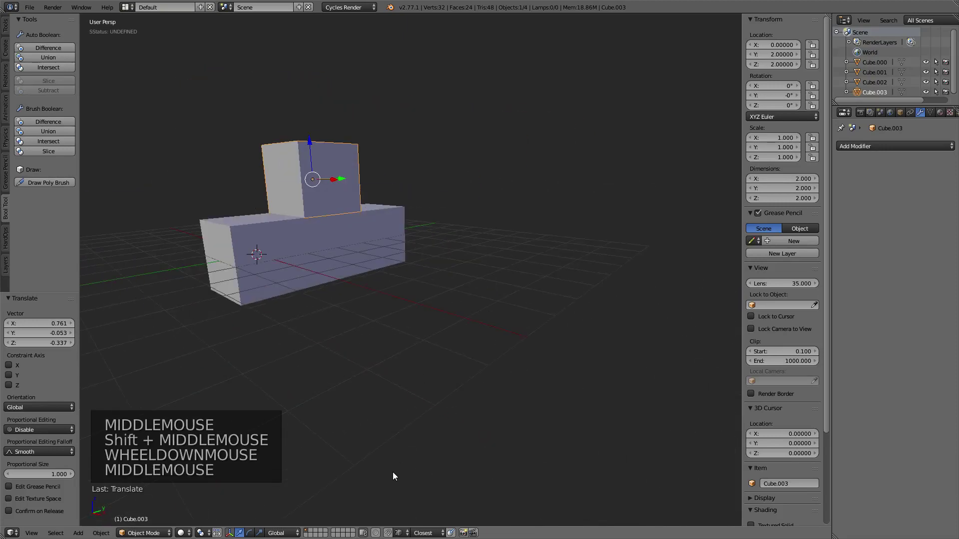
left_click(398, 533)
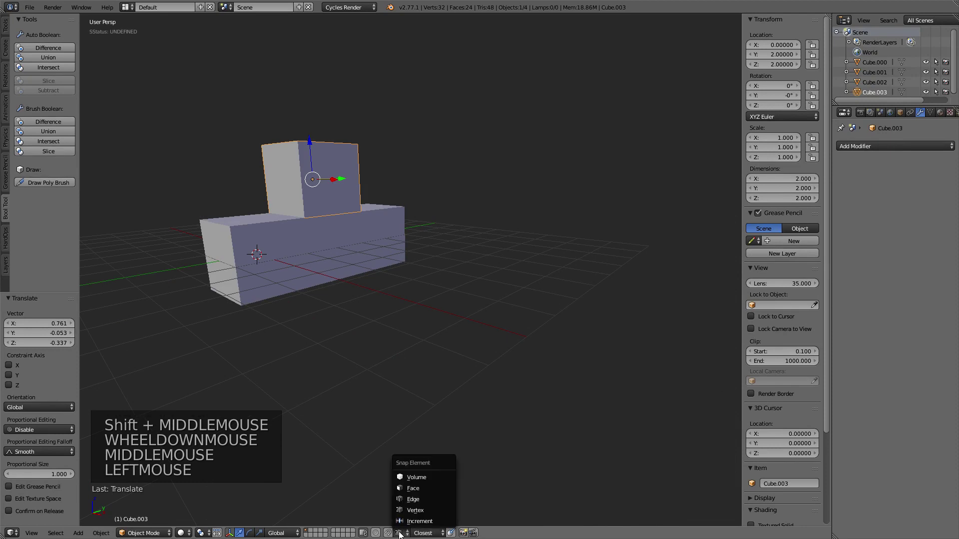
left_click(415, 488)
middle_click_drag(426, 271, 319, 214)
key("g")
left_click(563, 280)
Step: Trackball-rotate the detached cube to about X -45°, Y -46°, Z 11°
key("r")
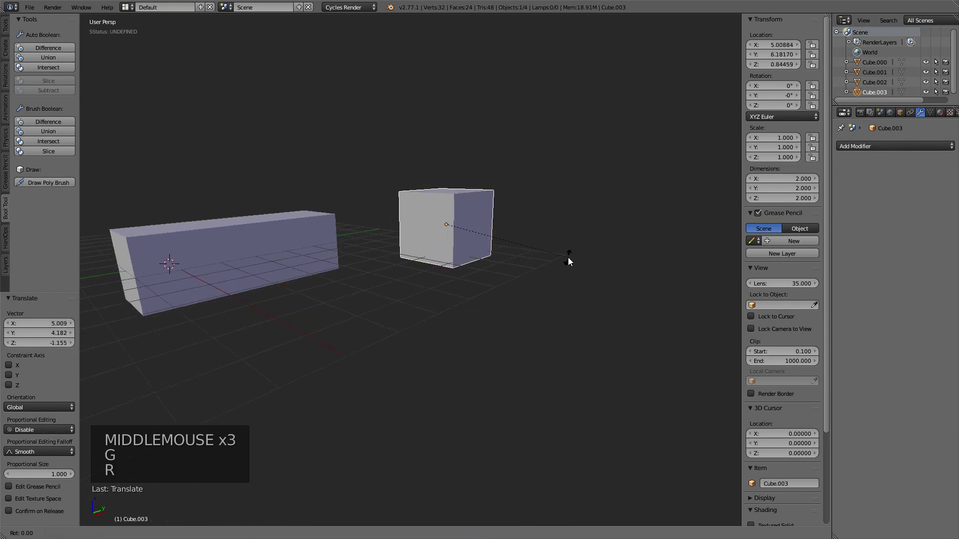
key("r")
left_click(501, 212)
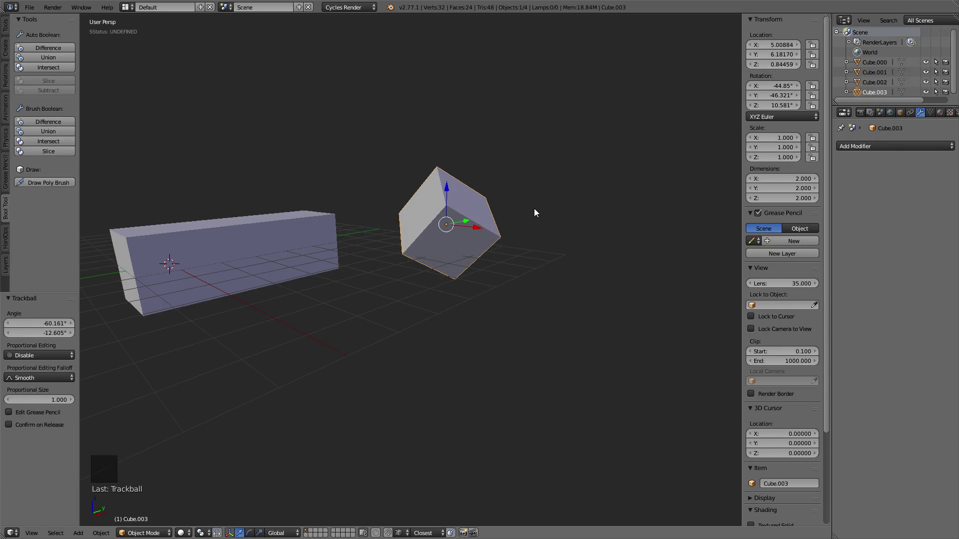
Step: Move the row's far end cube to about X 7.83, Y 10.86, Z -0.92 and scale it uniformly to about 0.403
scroll(483, 199, "up", 2)
middle_click_drag(483, 200, 456, 212)
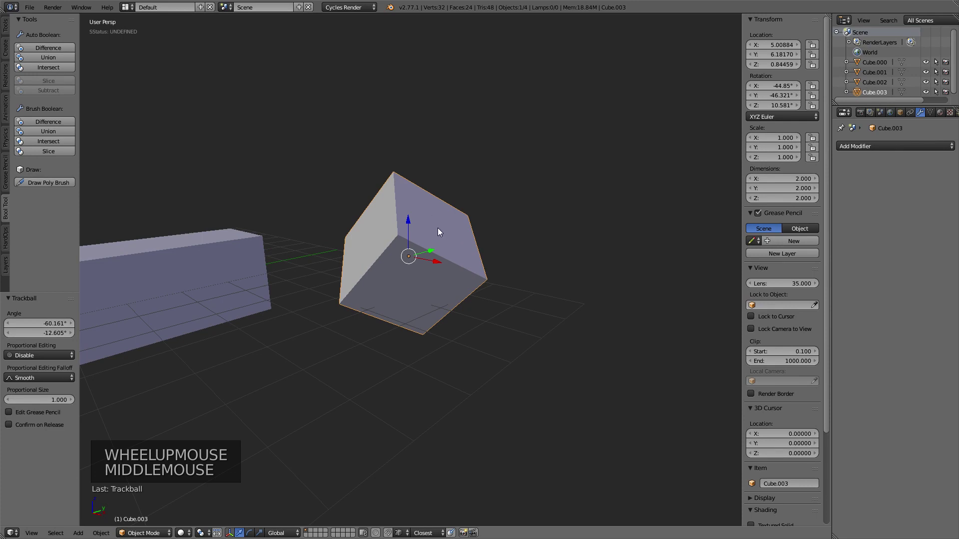
middle_click_drag(501, 239, 468, 244)
right_click(228, 259)
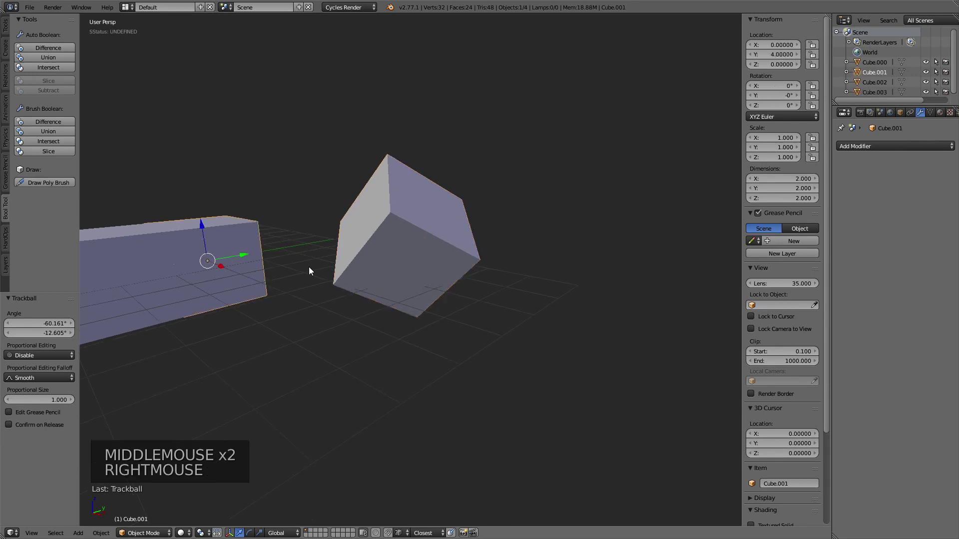
key("g")
key("g")
left_click(649, 249)
key("s")
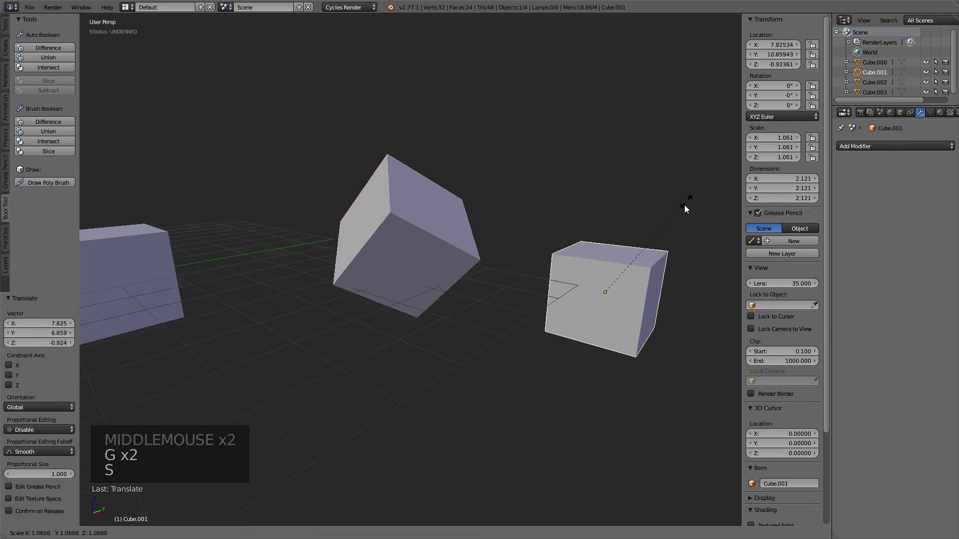
left_click(637, 268)
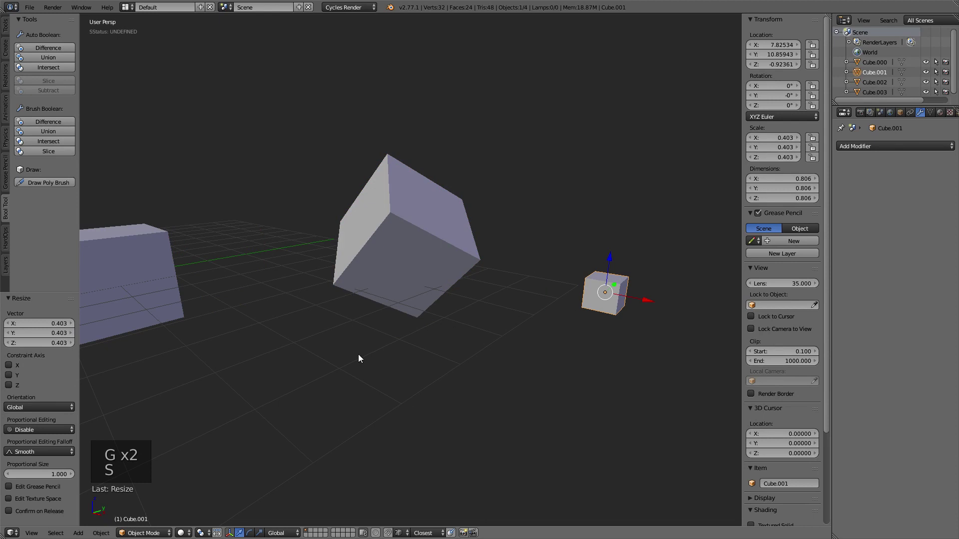
Step: Set snapping to Face with rotation alignment and snap the small cube onto the tilted cube's face at about X 5.80, Y 6.17, Z 1.53
left_click(400, 533)
left_click(415, 489)
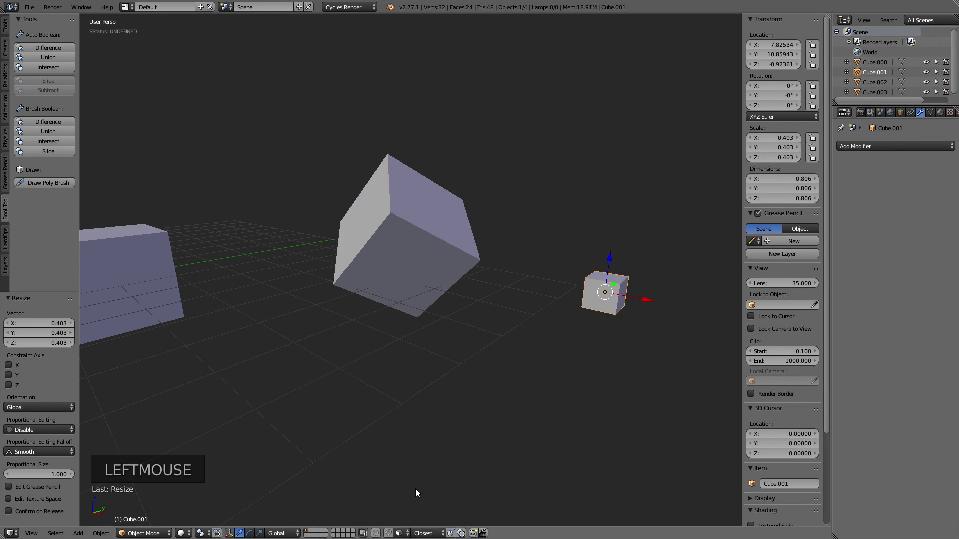
left_click(450, 534)
key("g")
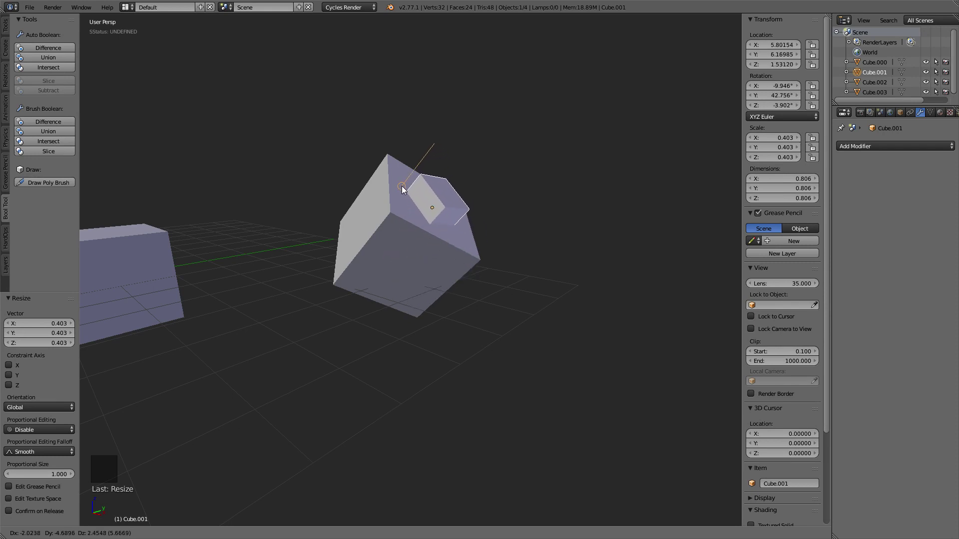
left_click(403, 189)
Step: Place the 3D cursor at about X 3.17, Y 0.99, Z -0.85 and add a cylinder there
middle_click_drag(488, 196, 387, 288, "shift")
scroll(484, 225, "down", 1)
middle_click_drag(508, 255, 464, 260)
left_click(417, 302)
key("shift+a")
mouse_move(414, 300)
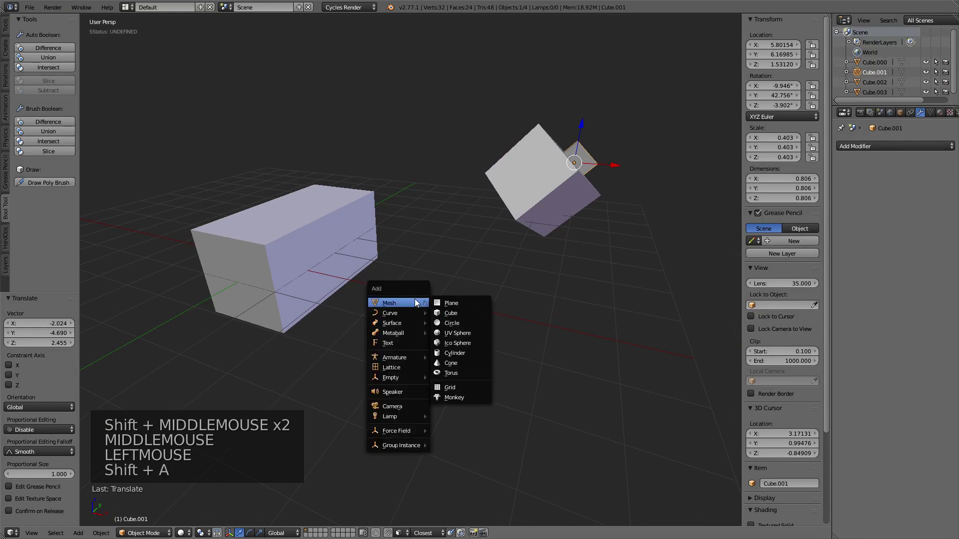
left_click(465, 350)
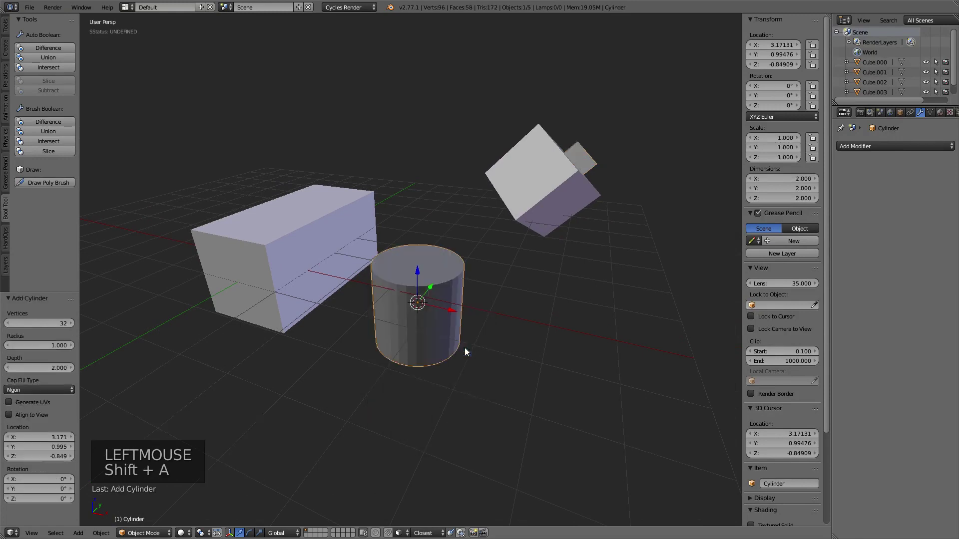
Step: Move the front cube of the row slightly out of line toward the cylinder
middle_click_drag(351, 254, 282, 222, "shift")
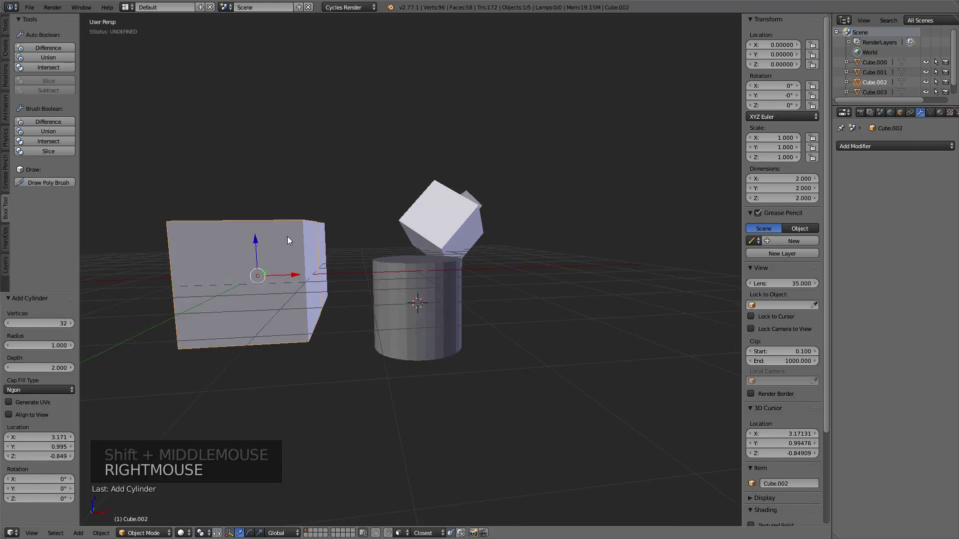
right_click_drag(287, 236, 329, 221)
Step: Edit the cylinder's mesh in face selection mode and select its top face
right_click(426, 275)
middle_click_drag(427, 275, 444, 265, "shift")
key("Tab")
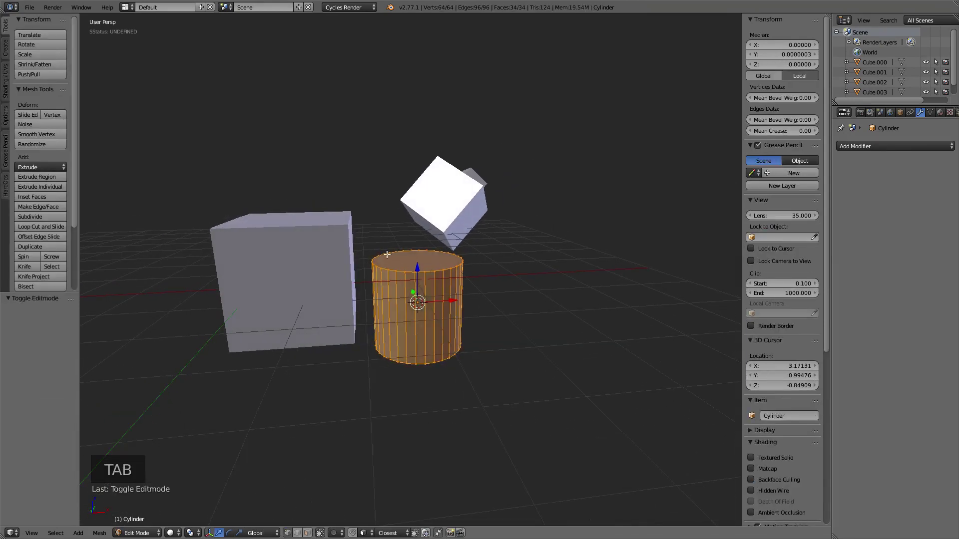
key("ctrl+Tab")
left_click(372, 271)
right_click(398, 266)
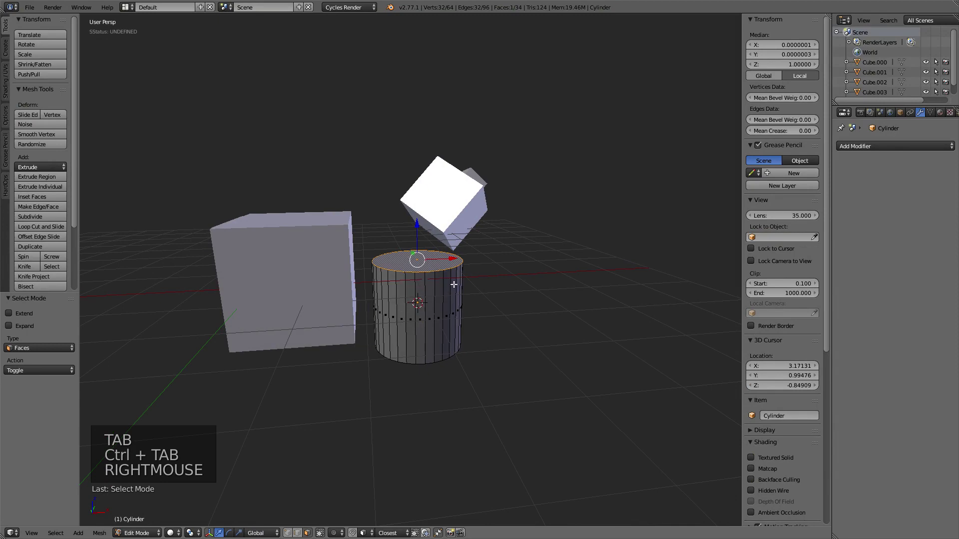
key("g")
key("g")
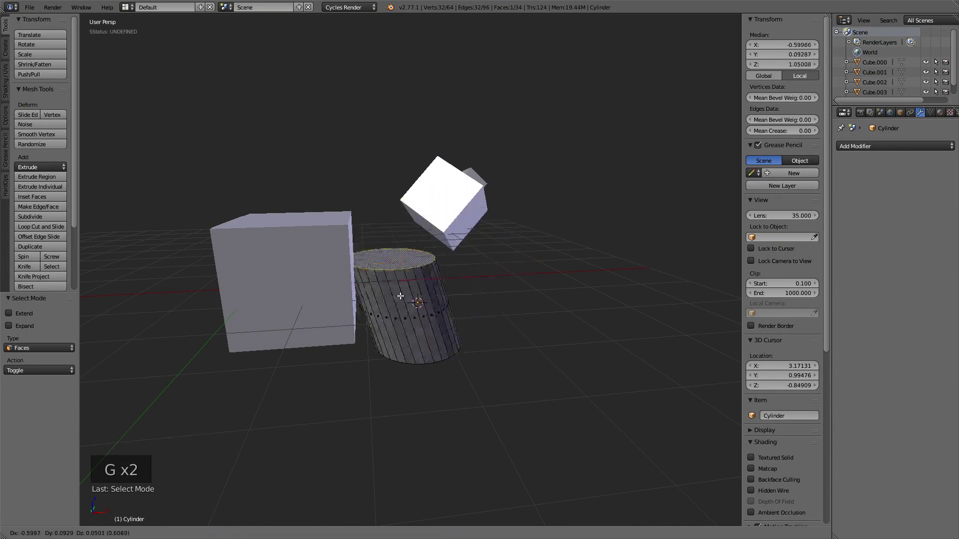
key("z")
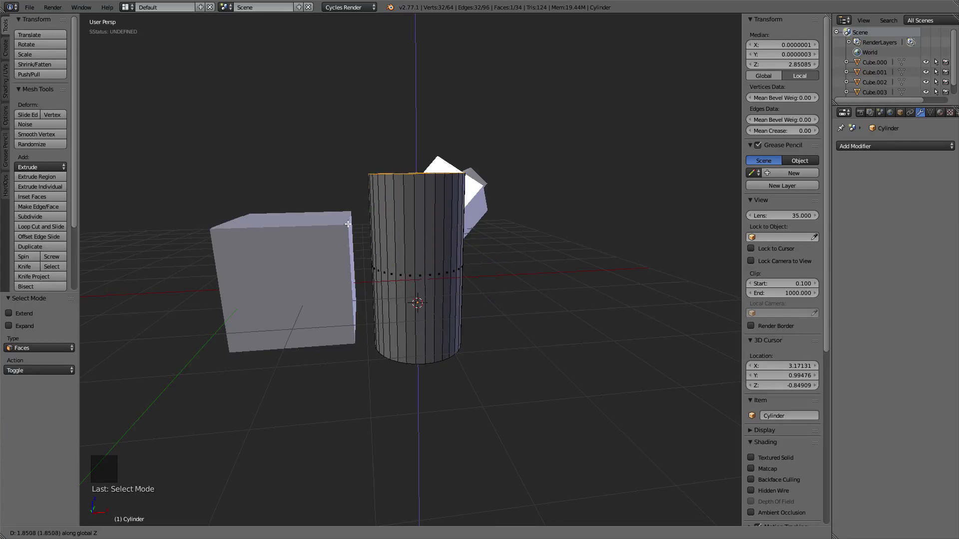
key("Escape")
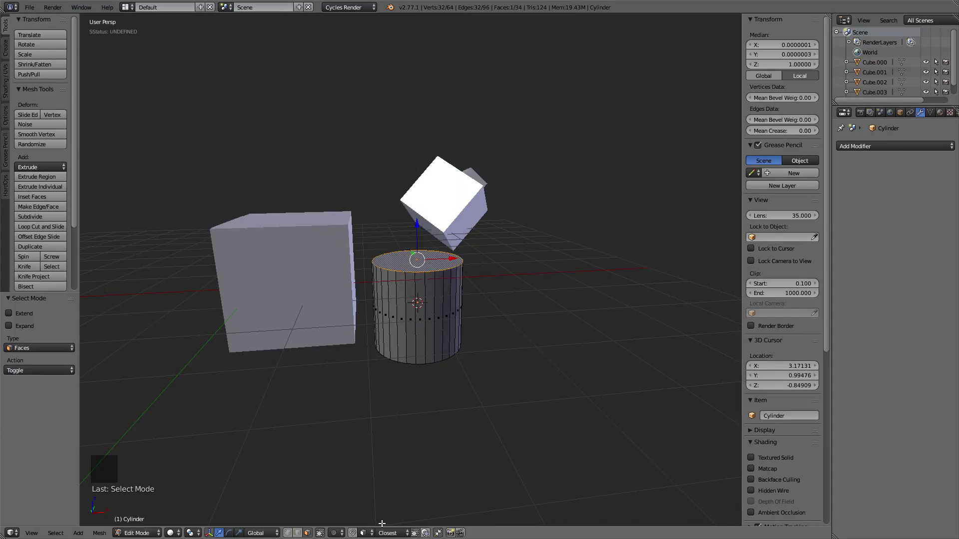
Step: Set the snap element to Vertex and raise the cylinder's top face about 1.116 along Z to match the cube's top corner
left_click(364, 533)
left_click(376, 509)
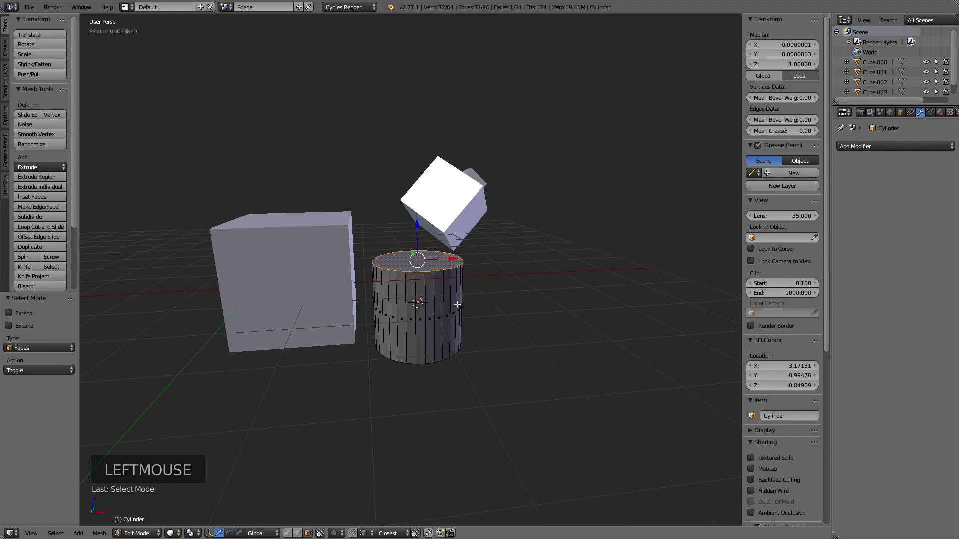
middle_click_drag(457, 305, 415, 315, "shift")
middle_click_drag(416, 261, 442, 257, "shift")
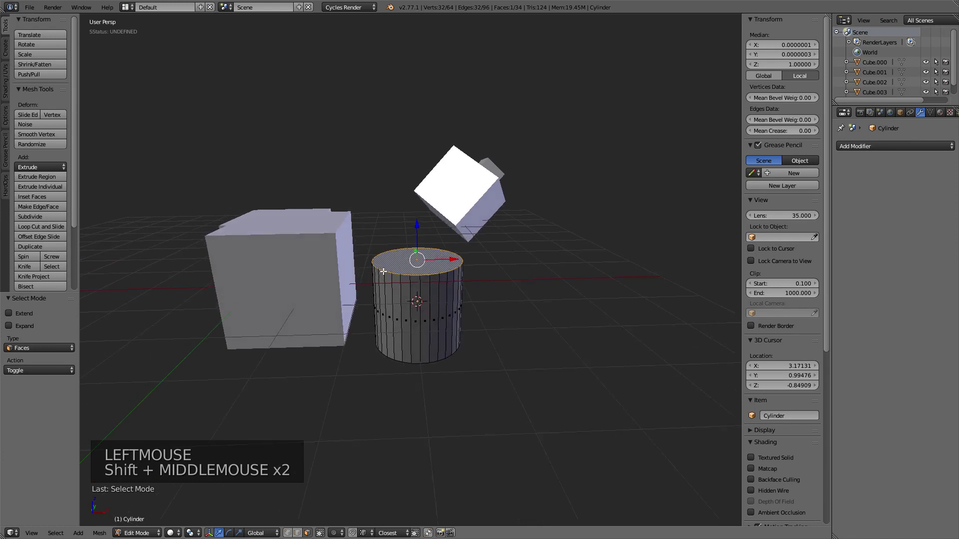
key("g")
key("z")
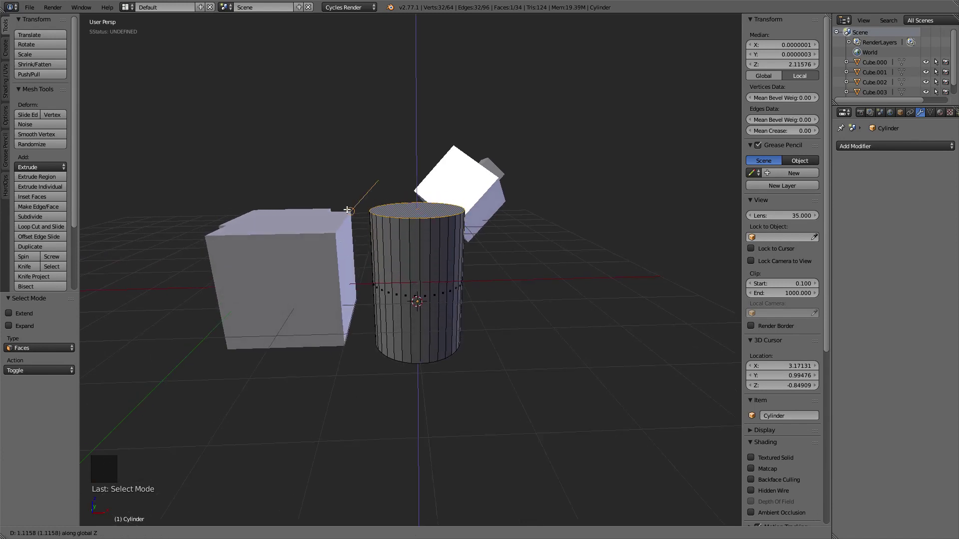
left_click(348, 210)
middle_click_drag(348, 210, 391, 227, "shift")
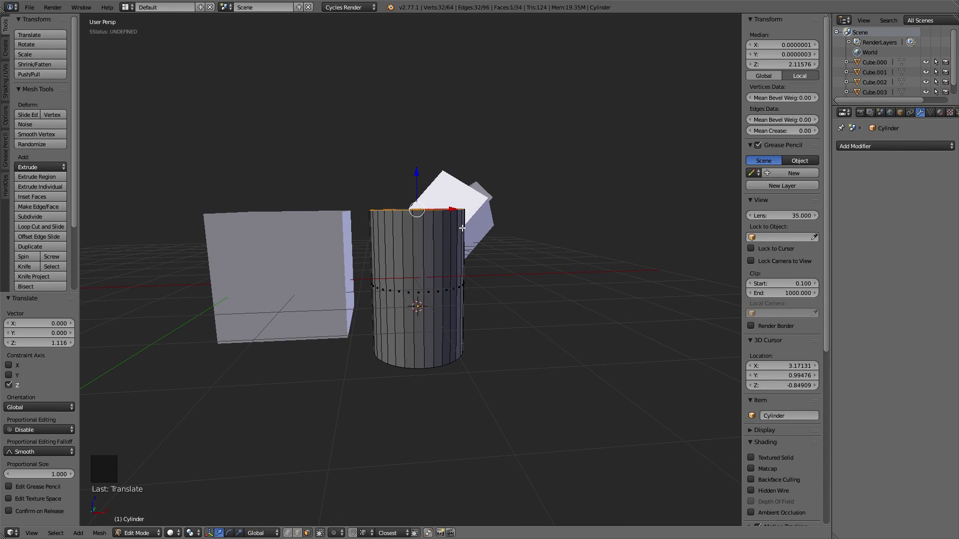
Step: Tilt the cylinder by moving its top face about 1.72 along X, 0.23 along Y and 0.22 along Z
middle_click_drag(463, 228, 424, 266, "shift")
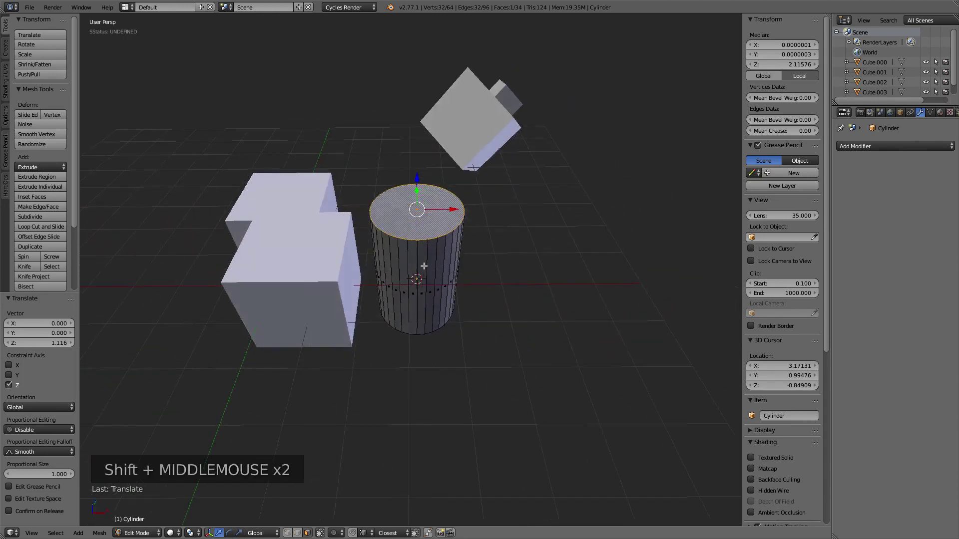
right_click_drag(284, 182, 375, 161)
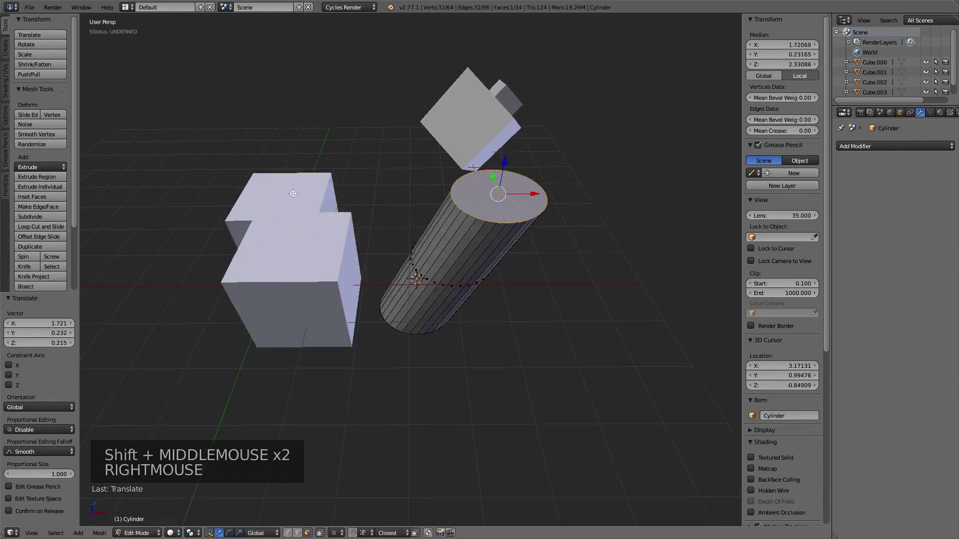
Step: Return to Object Mode and move the front cube beyond the cylinder to about X 6.51, Y -0.97, Z -0.68
key("Tab")
right_click_drag(297, 269, 579, 331)
mouse_move(580, 331)
middle_mouse_down("shift")
mouse_move(628, 341)
mouse_move(640, 328)
mouse_move(567, 338)
middle_mouse_up("shift")
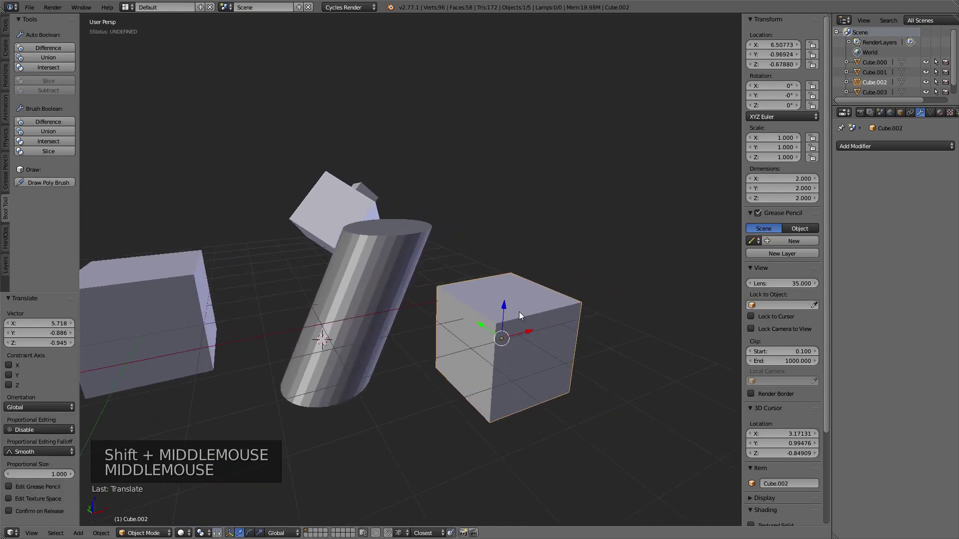
Step: Turn off rotation alignment for snapping and set the object snap element to Vertex
left_click(422, 533)
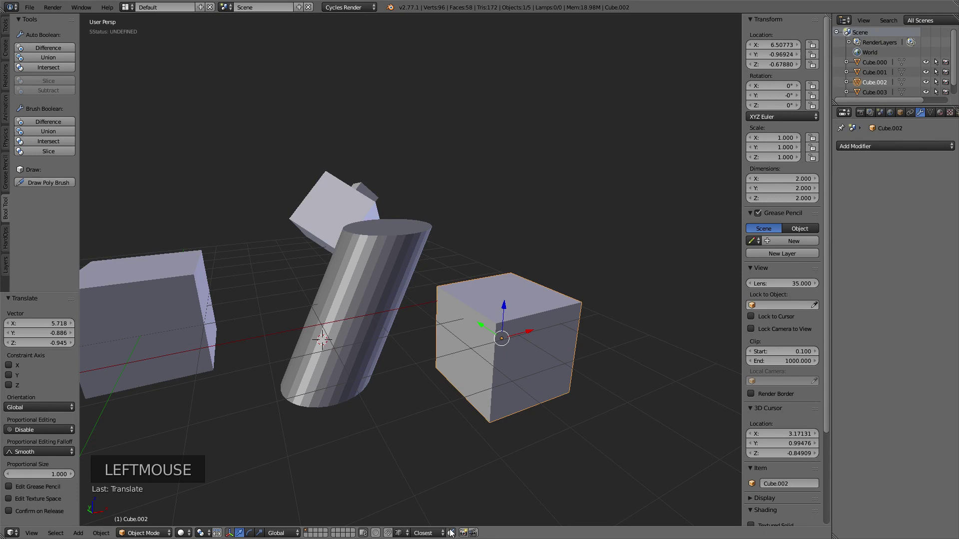
left_click(404, 534)
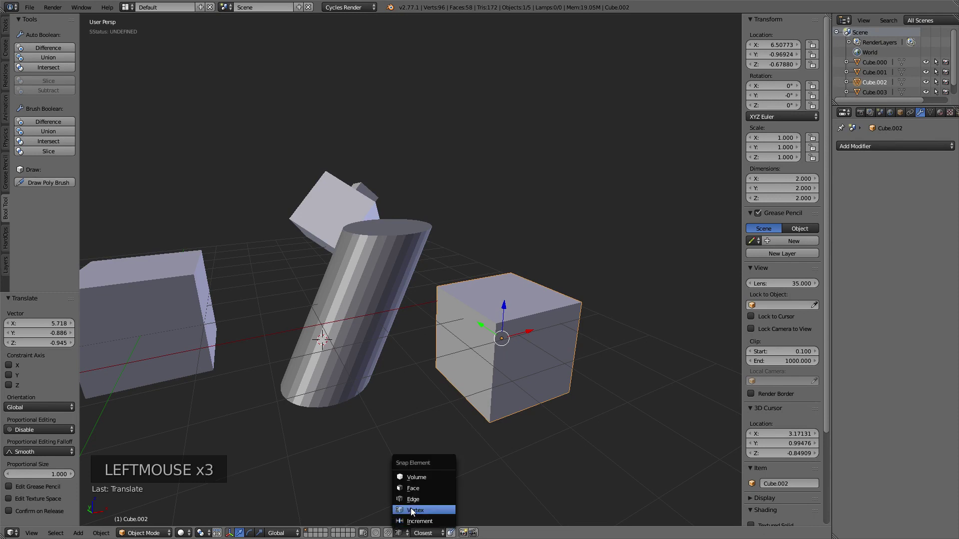
left_click(418, 510)
Step: Enter Edit Mode on the moved cube, enable AutoMerge Editing and switch to vertex selection
key("Tab")
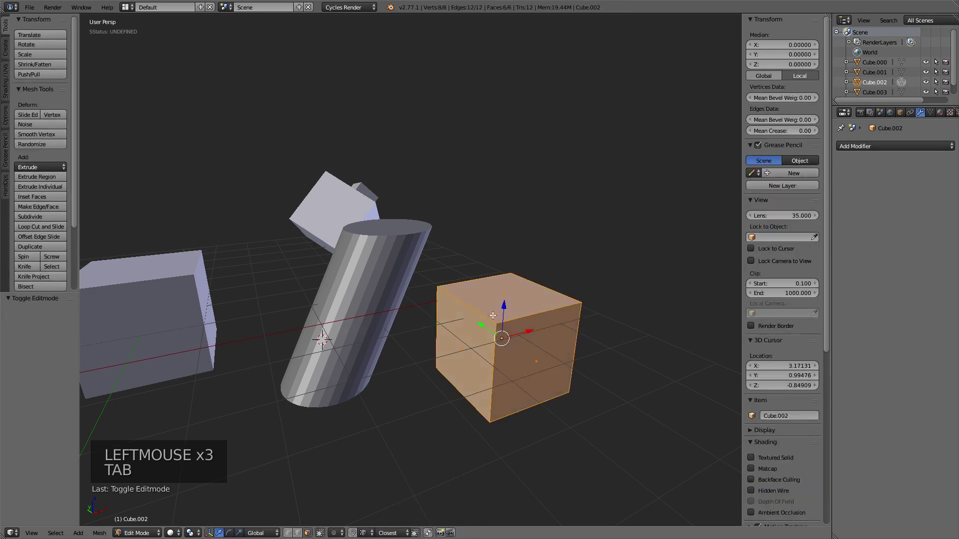
left_click(430, 533)
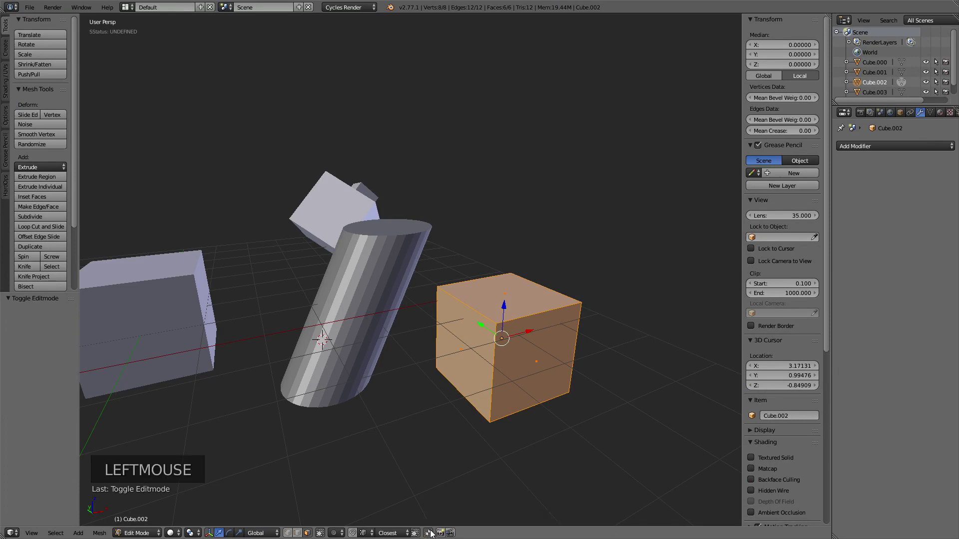
right_click(504, 323)
key("ctrl+Tab")
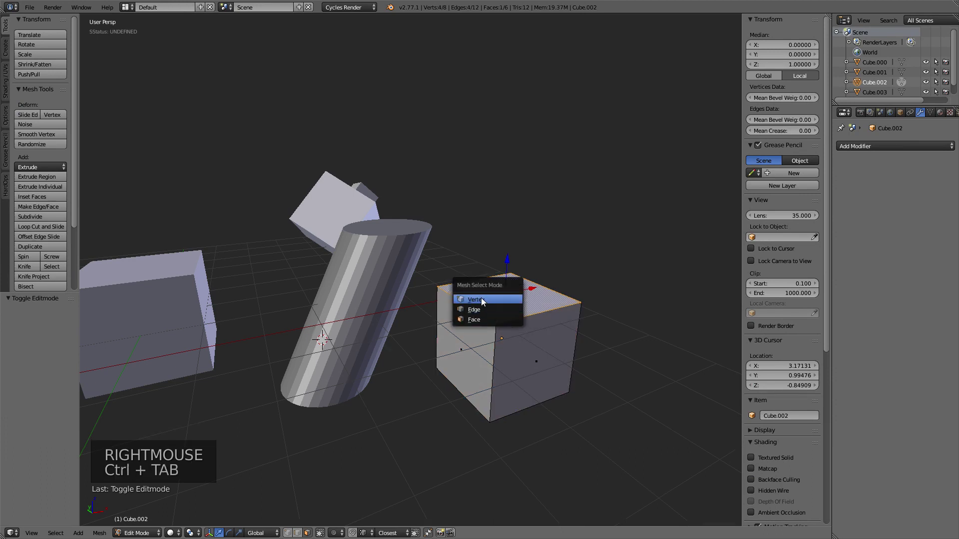
left_click(487, 301)
Step: Snap the cube's upper front vertex 2 units along X onto its neighbour, and the merged vertex 2 units down onto the lower corner
right_click_drag(500, 328, 578, 307)
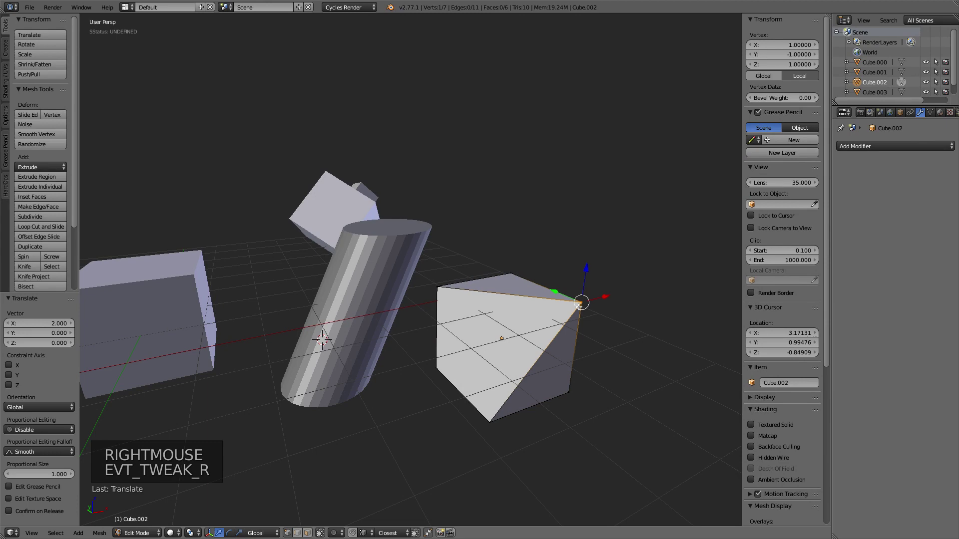
middle_click_drag(579, 306, 581, 304, "shift")
right_click_drag(581, 303, 574, 398)
middle_click_drag(574, 399, 489, 438, "shift")
Step: Connect the lower front vertex to the diagonally opposite upper vertex with a new edge
right_click(504, 434)
right_click(438, 295, "shift")
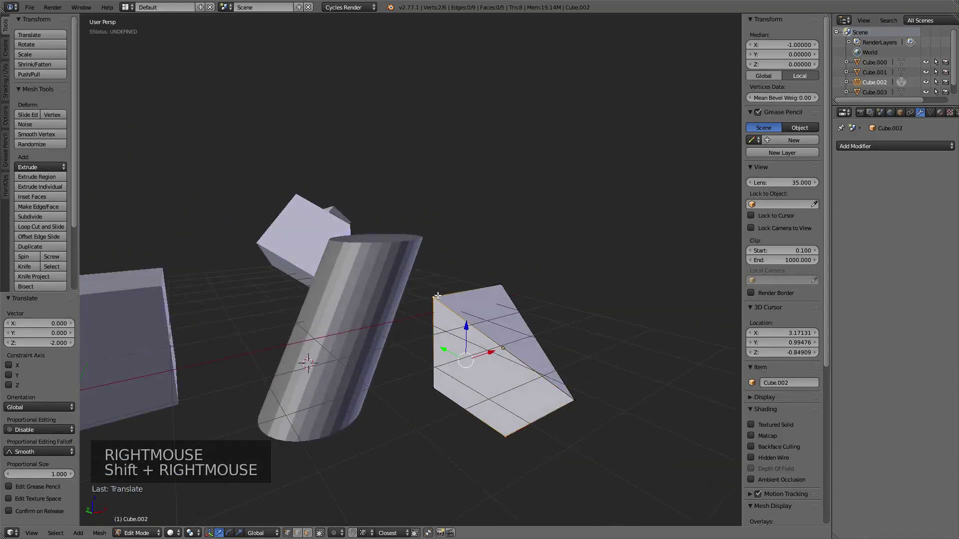
key("j")
middle_click_drag(602, 327, 550, 336, "shift")
Step: Switch to face selection and select both triangular faces of the wedge's slope
key("ctrl+Tab")
left_click(493, 360)
right_click(506, 388)
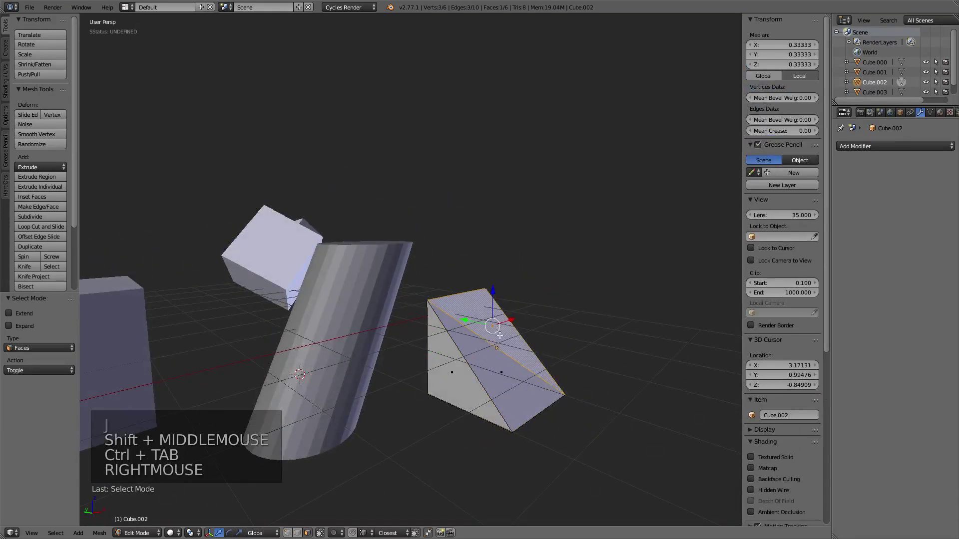
right_click(506, 389, "shift")
middle_click_drag(506, 388, 592, 315, "shift")
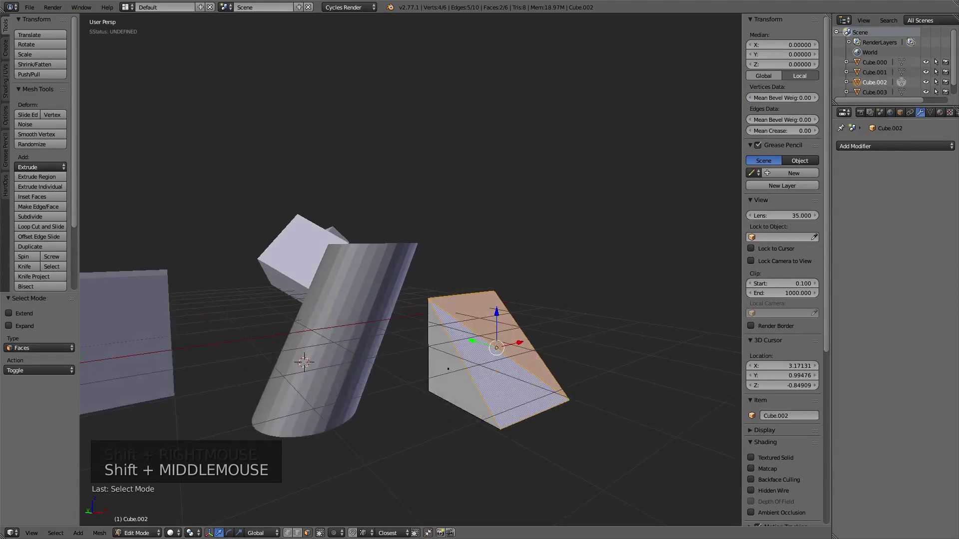